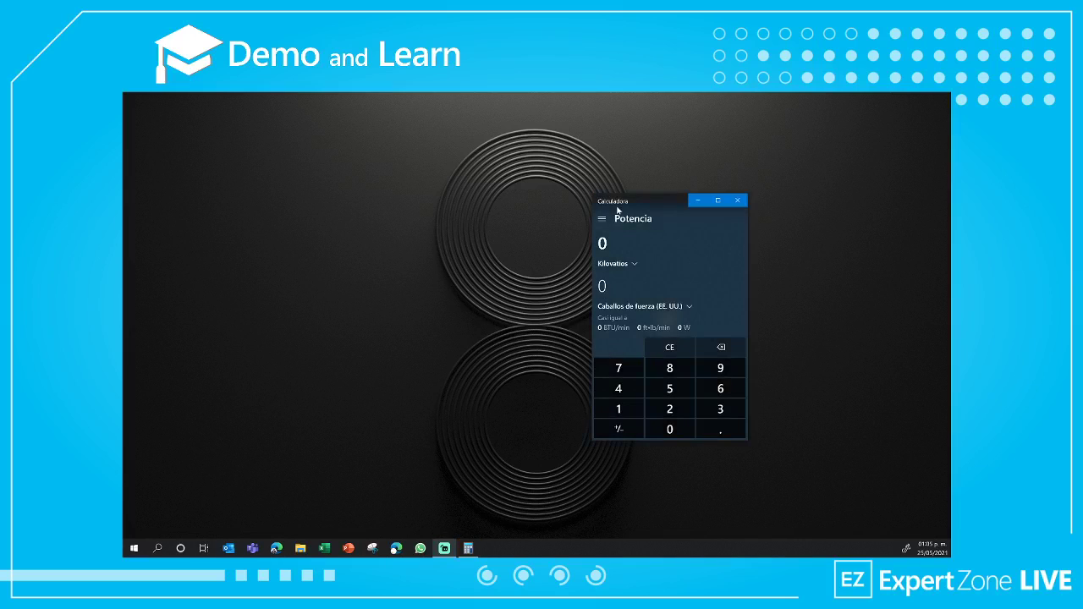
- Move the calculator up and left, close the second calculator window, and show the mode list
drag(617, 209, 398, 162)
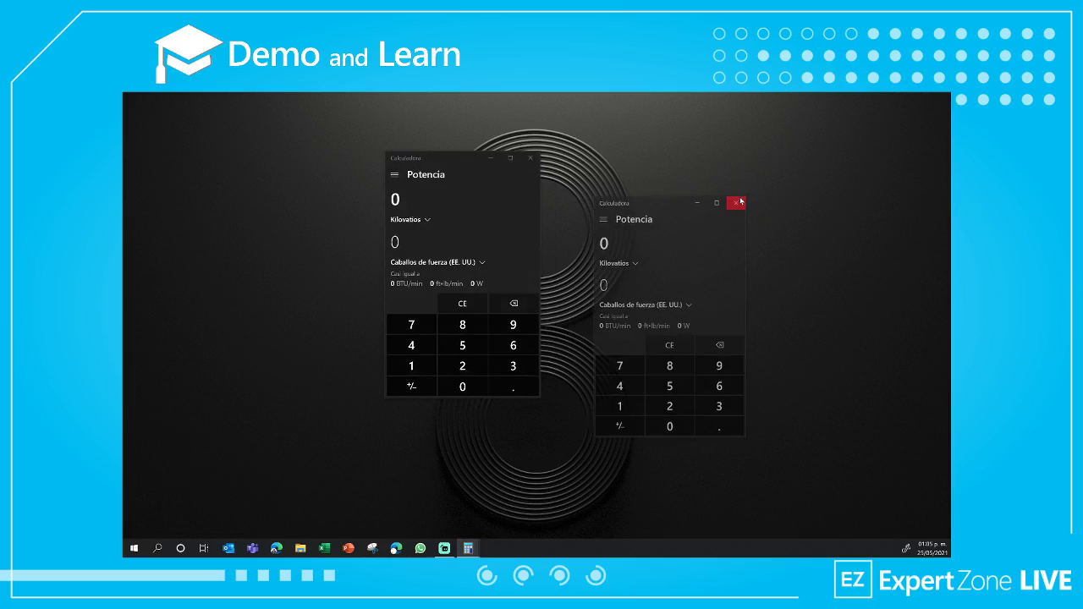
click(740, 201)
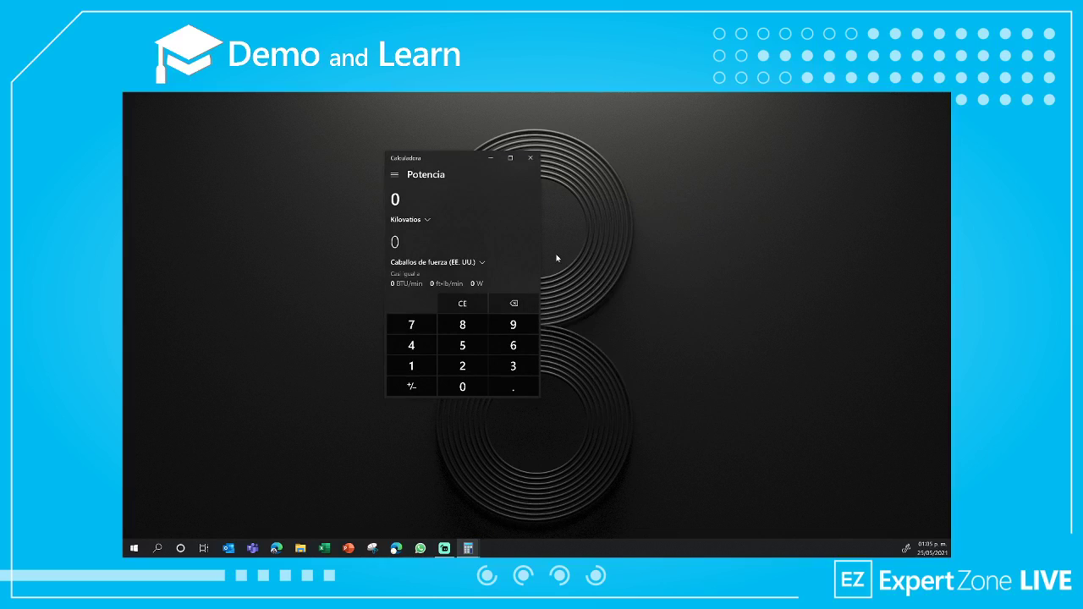
click(394, 173)
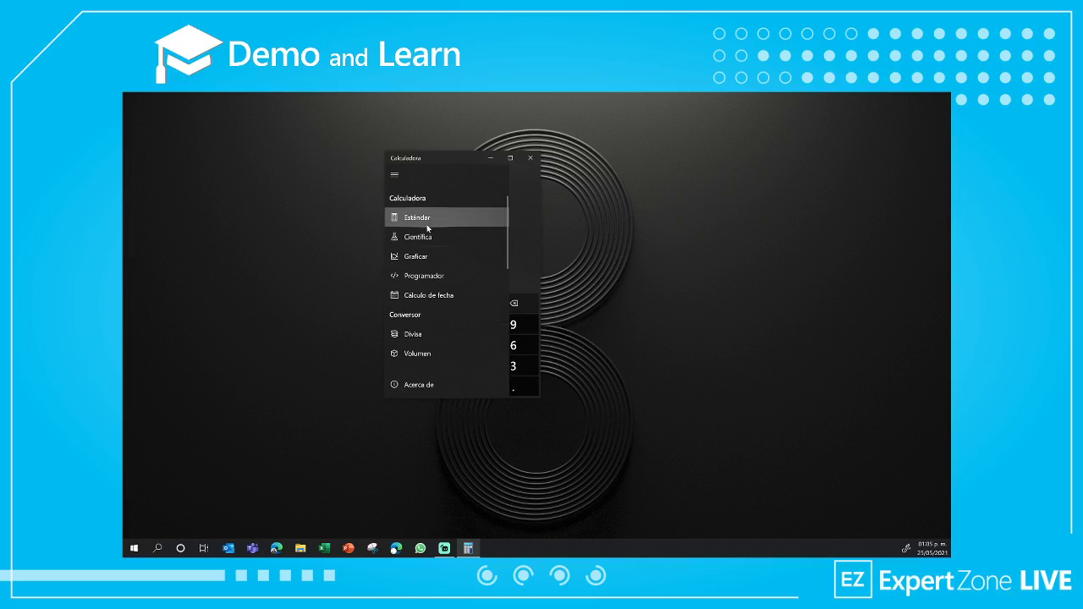
- Switch to Estándar mode and calculate 8 + 8 + 7 = 23 on the keypad
click(433, 221)
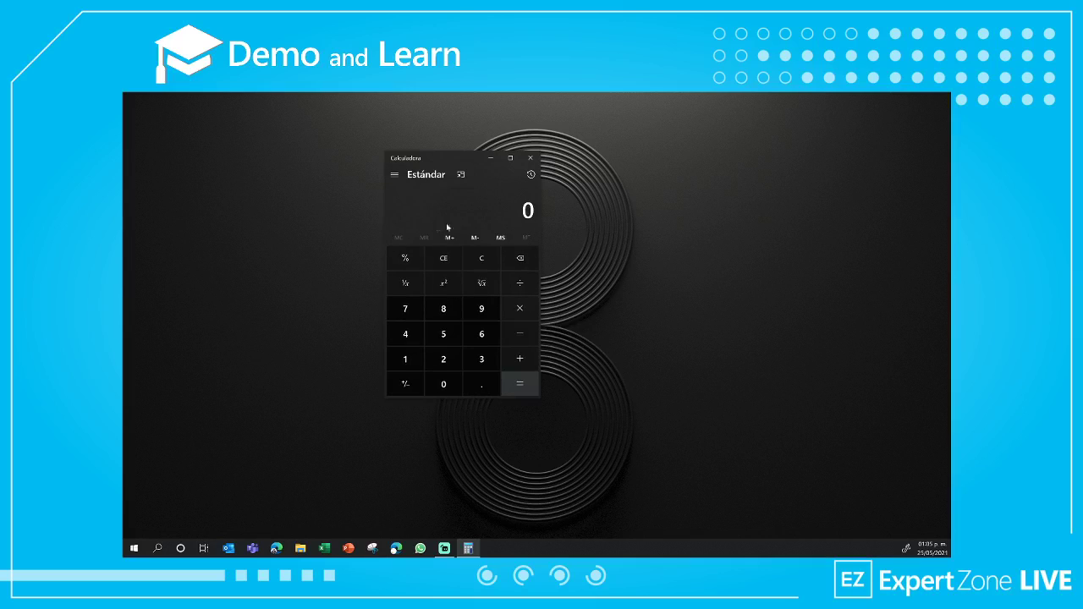
click(443, 308)
click(519, 359)
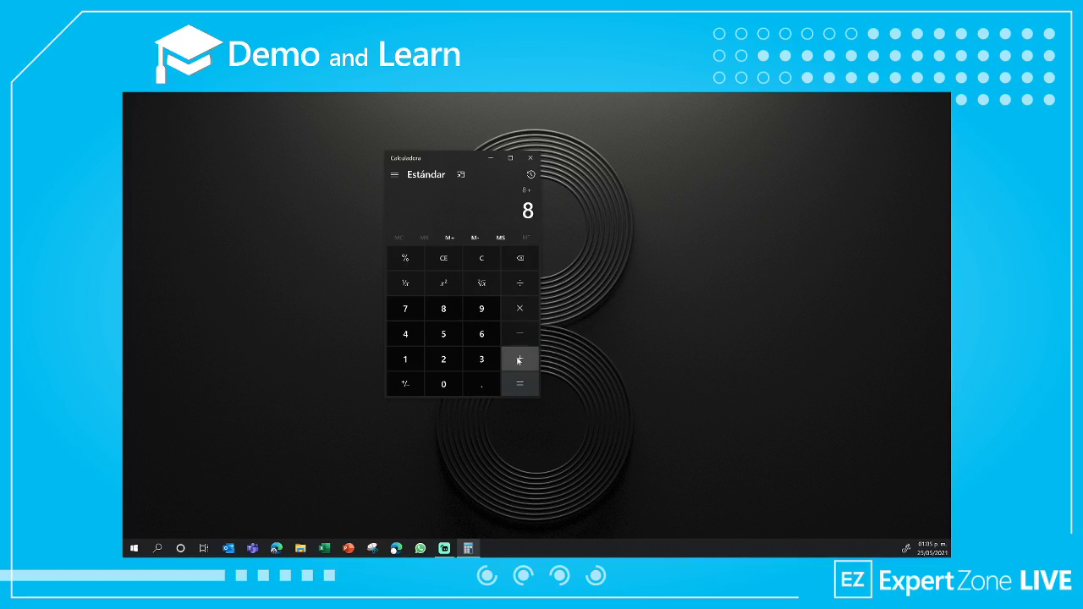
click(403, 310)
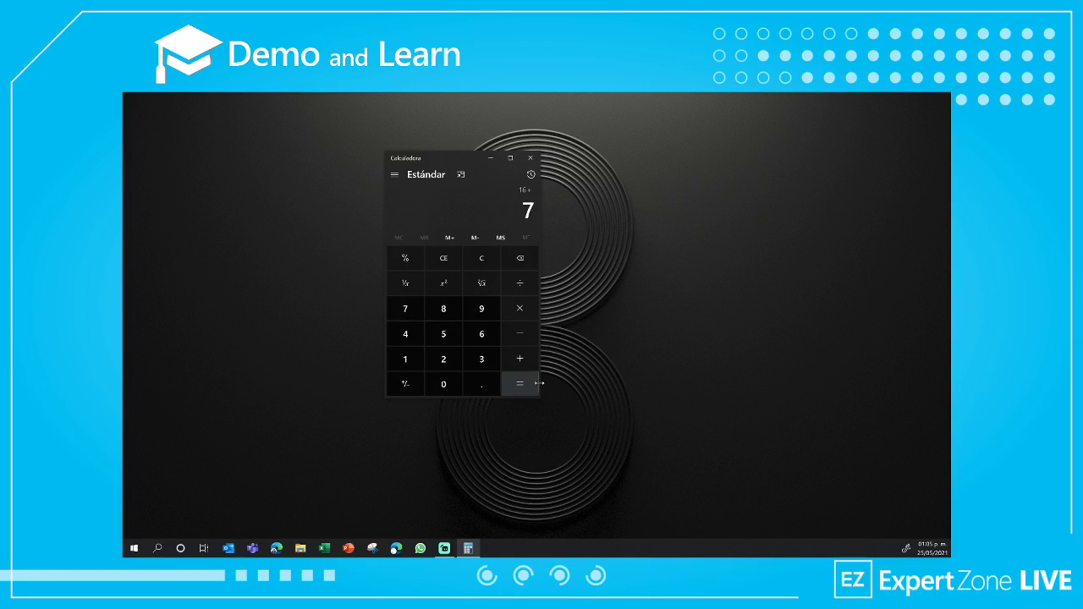
click(524, 386)
- Enlarge the calculator so Historial shows 8 + 8 = 16 and 16 + 7 = 23
click(394, 175)
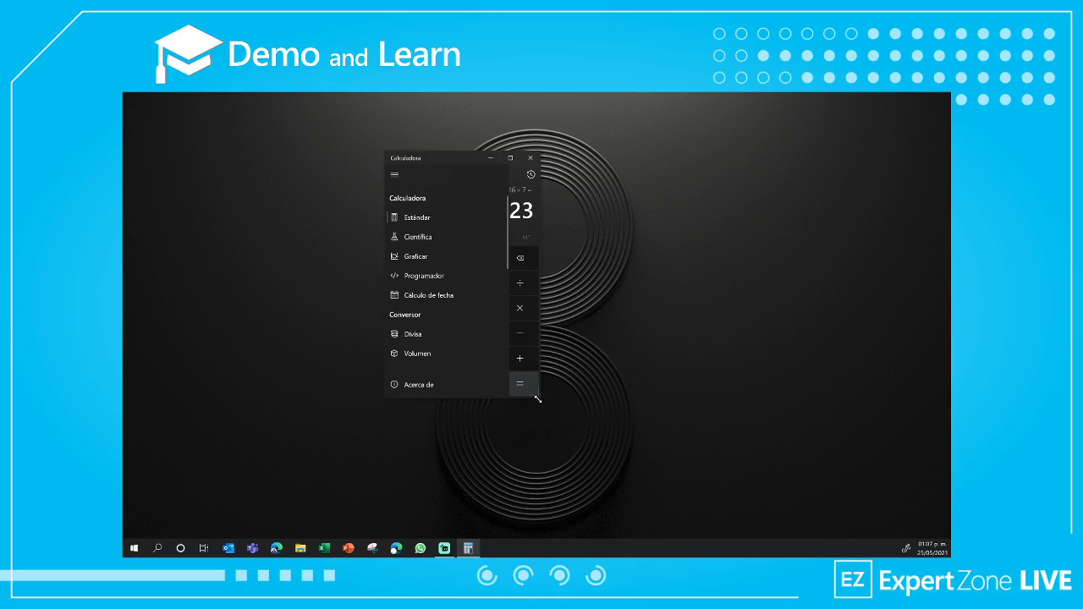
drag(716, 495, 793, 506)
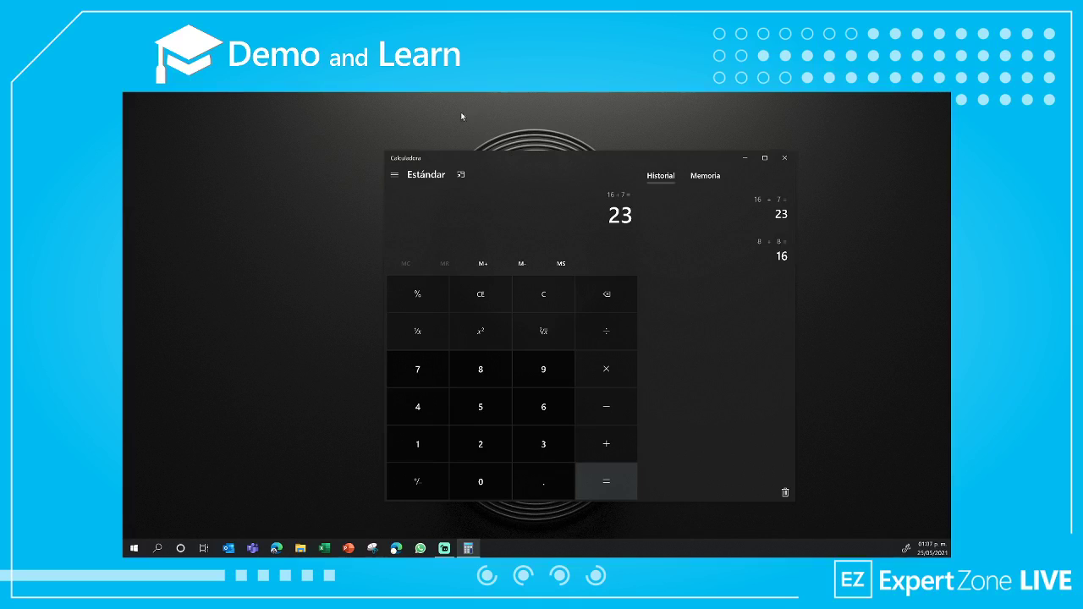
click(394, 174)
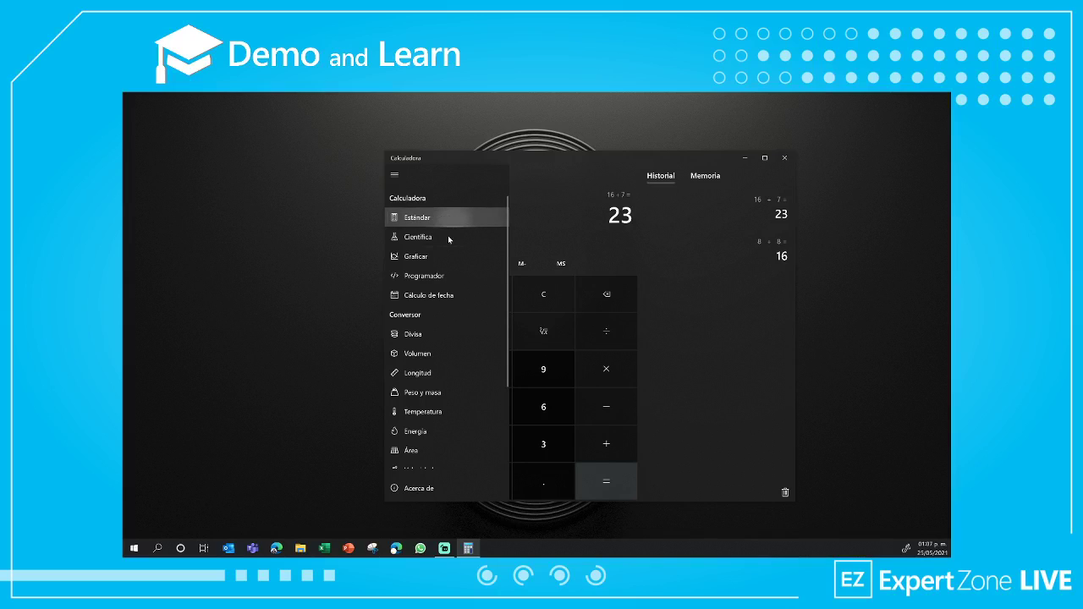
- Switch the calculator to Científica mode and reopen the mode list
click(449, 238)
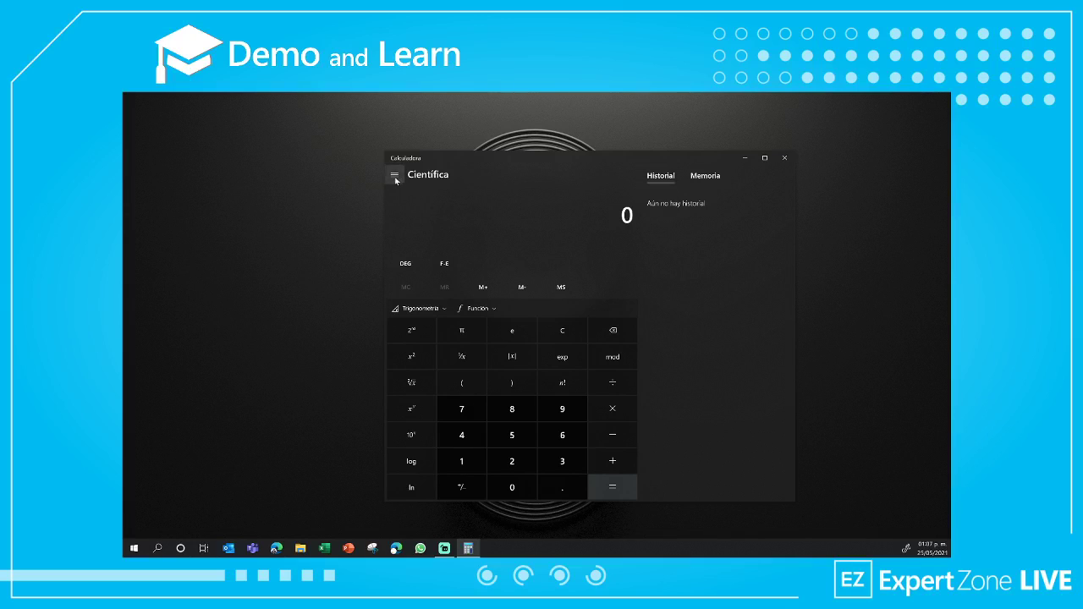
click(394, 176)
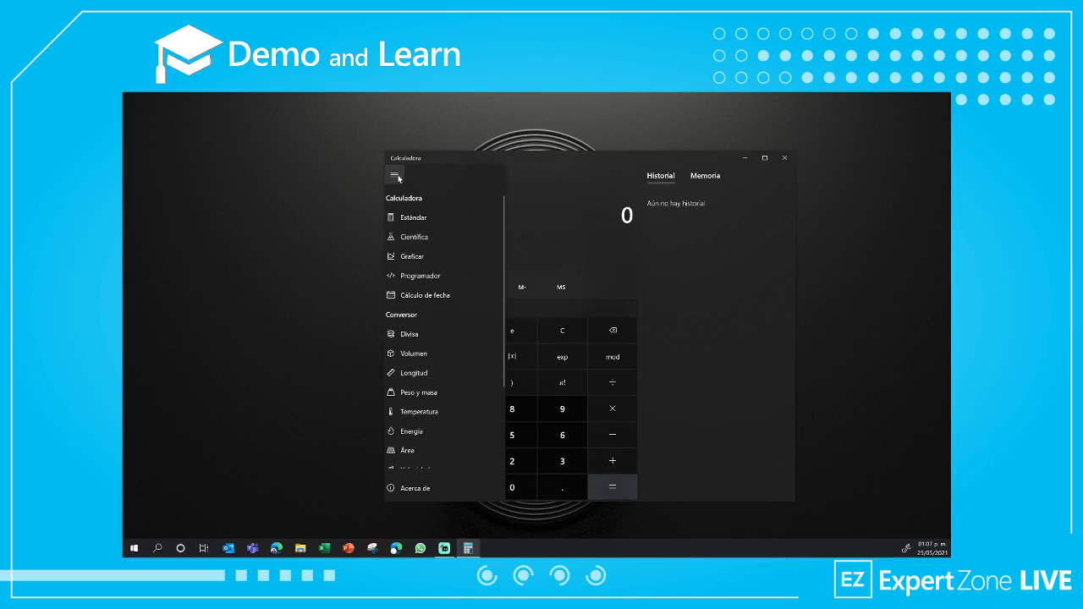
- Switch to Graficar mode and briefly view the Trigonometría function list
click(432, 256)
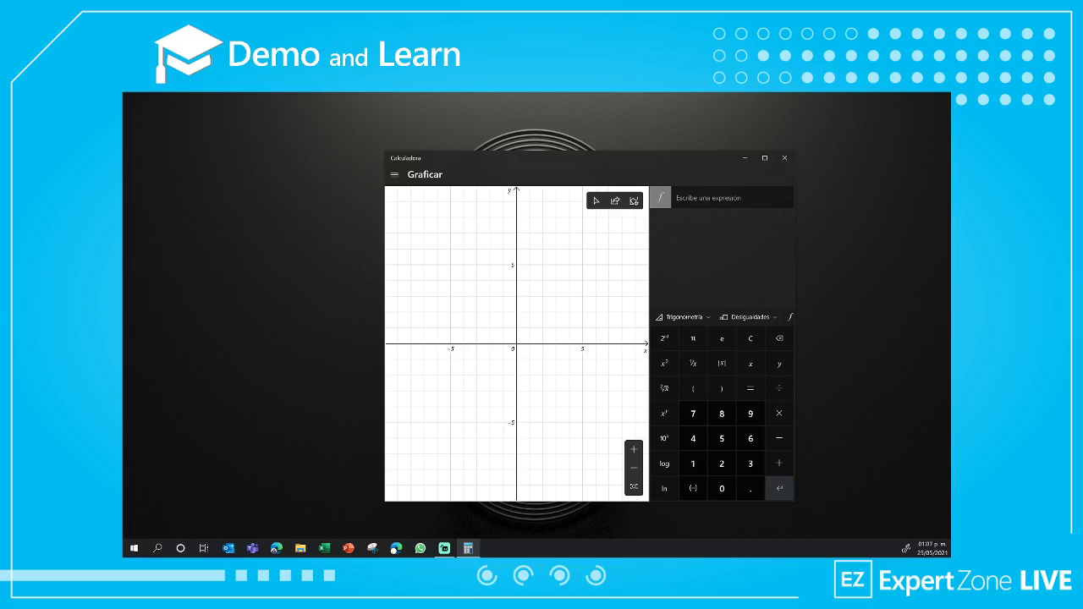
mouse_move(683, 317)
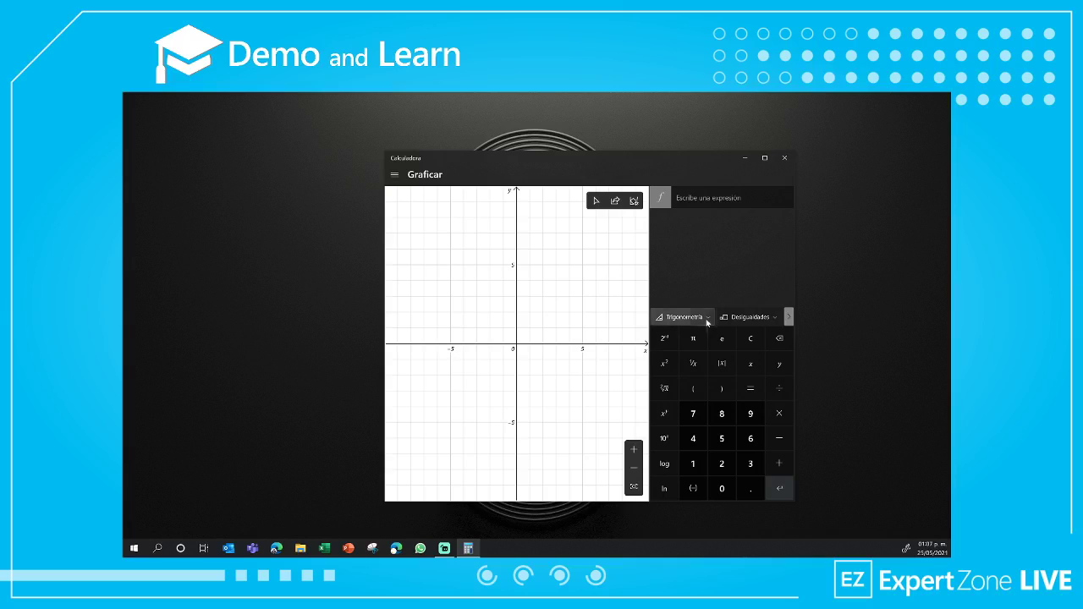
click(707, 321)
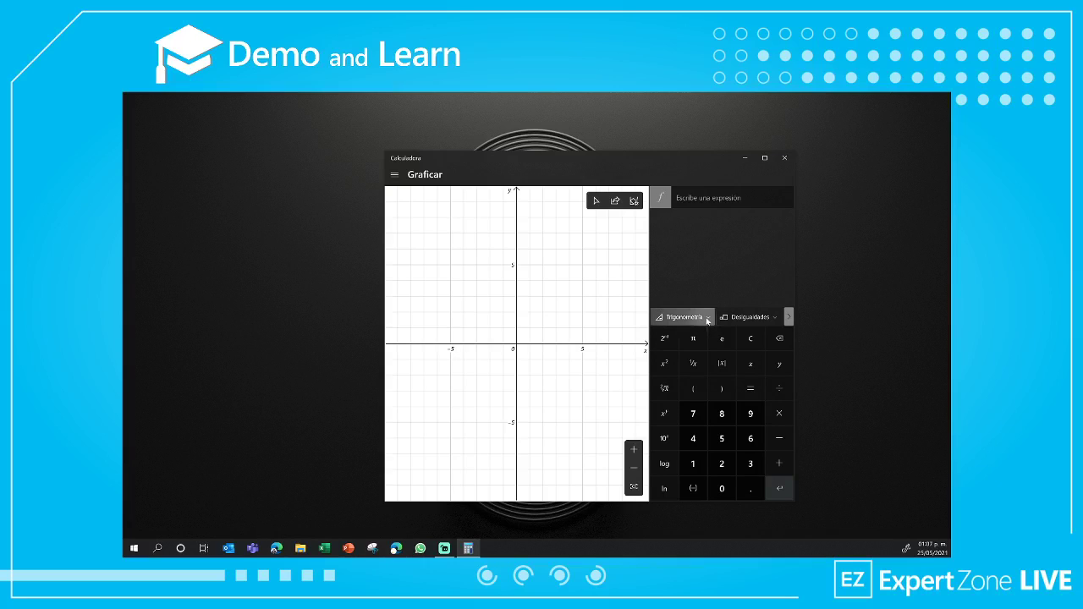
click(779, 321)
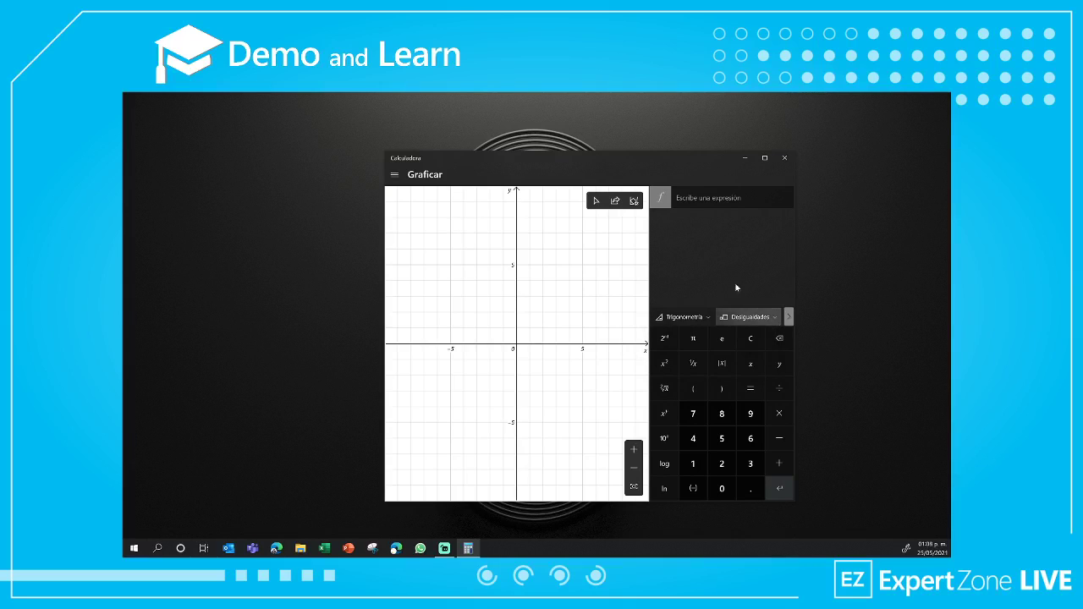
click(396, 177)
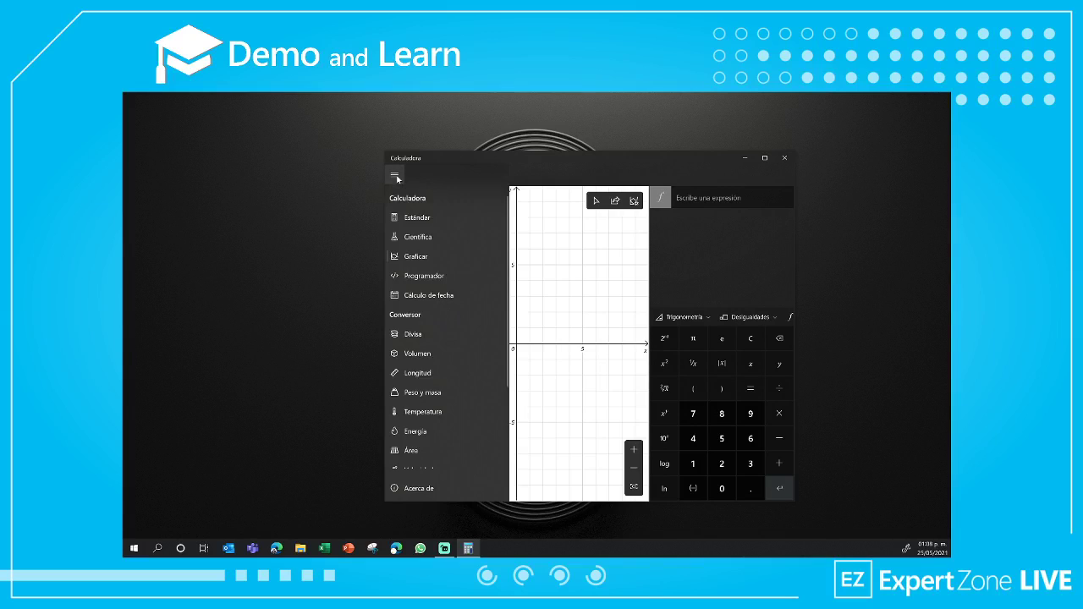
- Try Programador mode, then switch to Cálculo de fecha
click(425, 277)
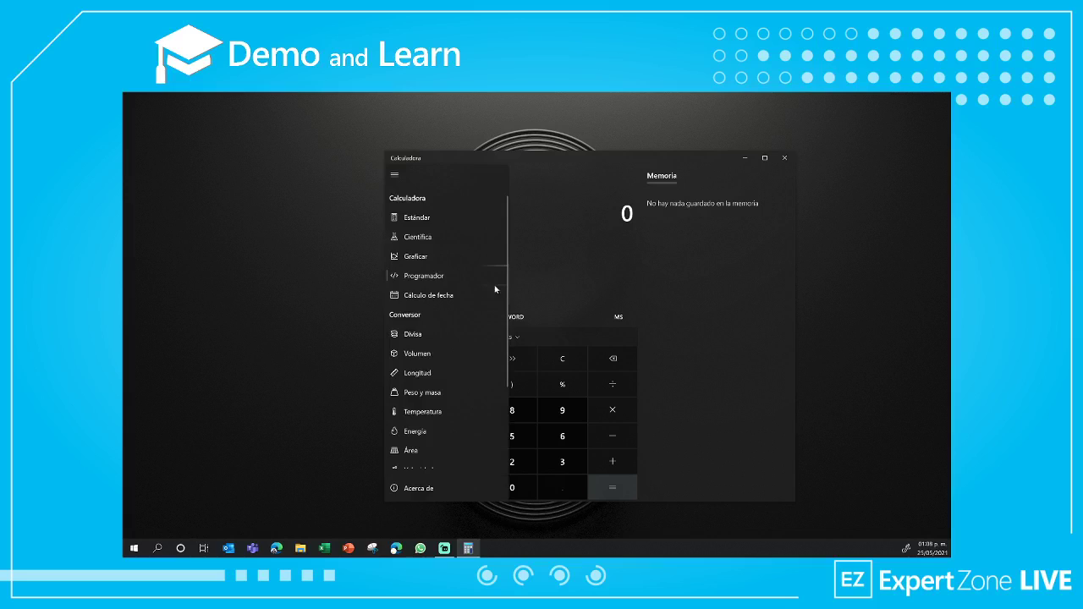
click(428, 290)
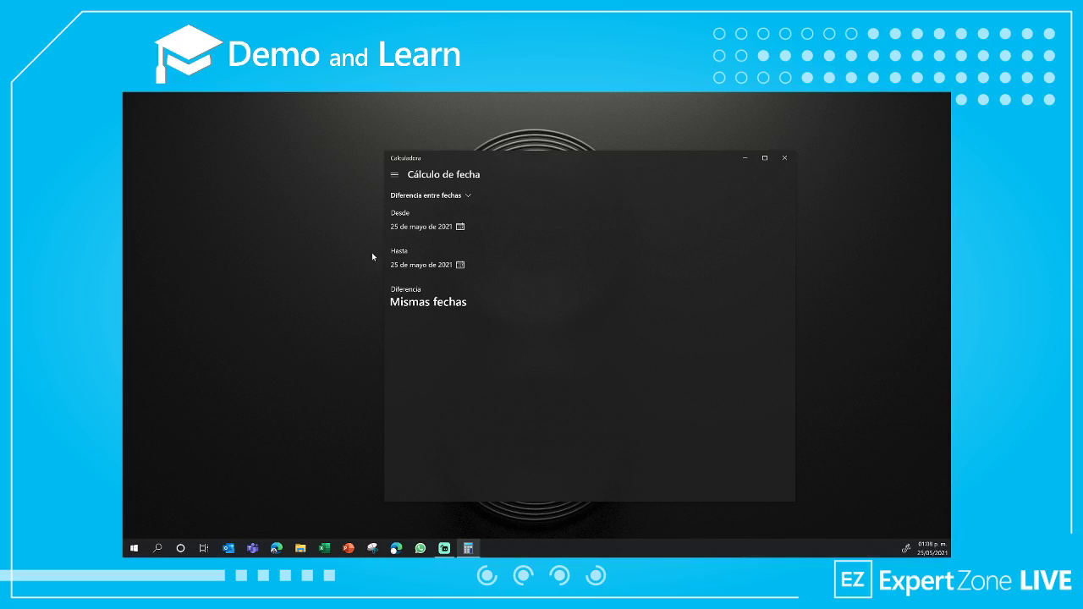
- Set the Desde start date to 3 March 2021
click(461, 228)
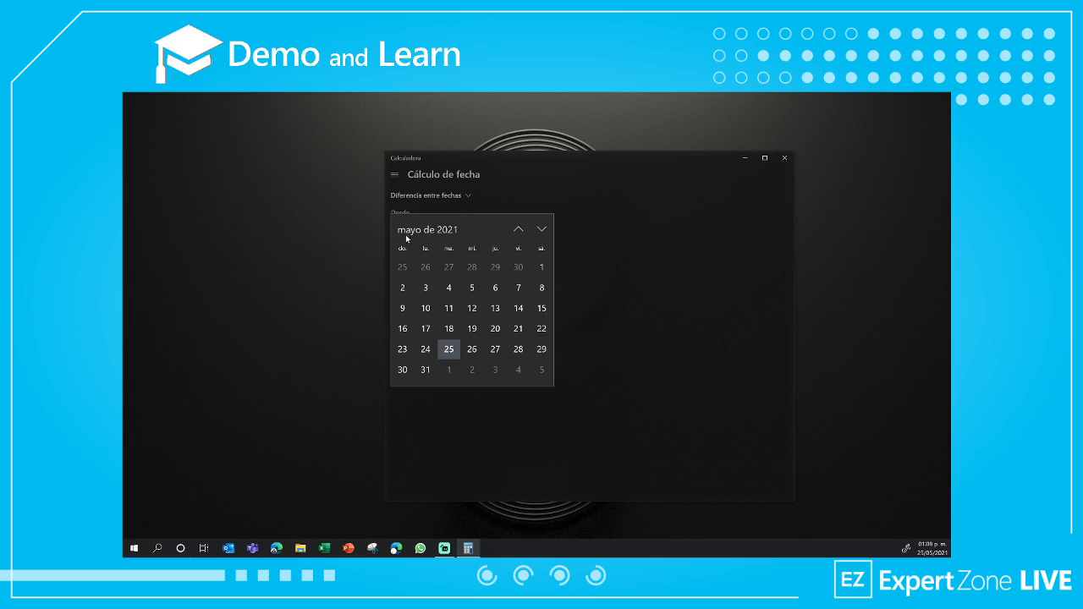
click(421, 228)
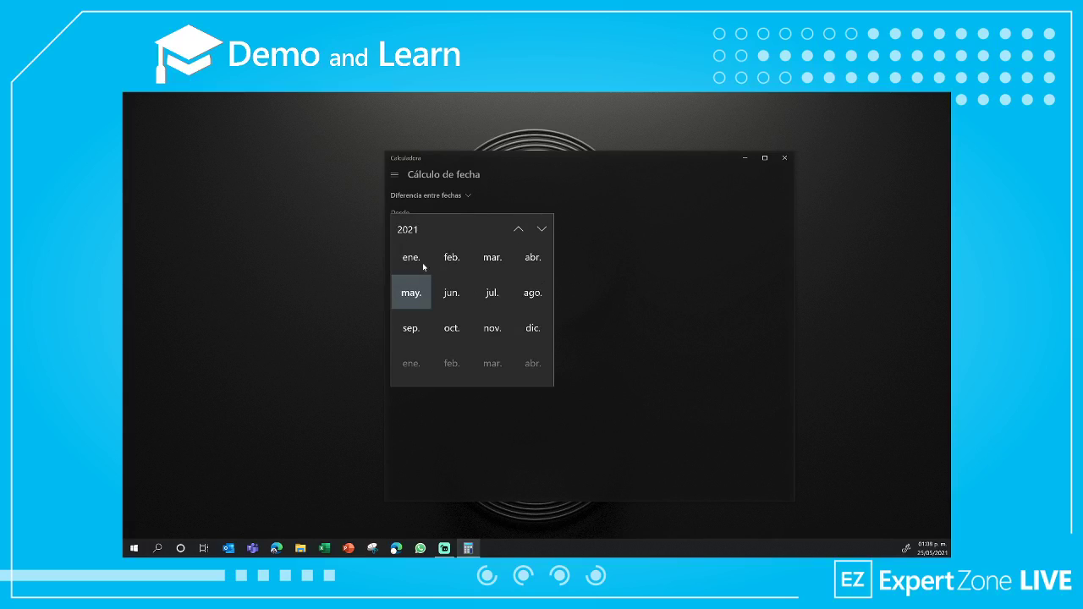
click(488, 263)
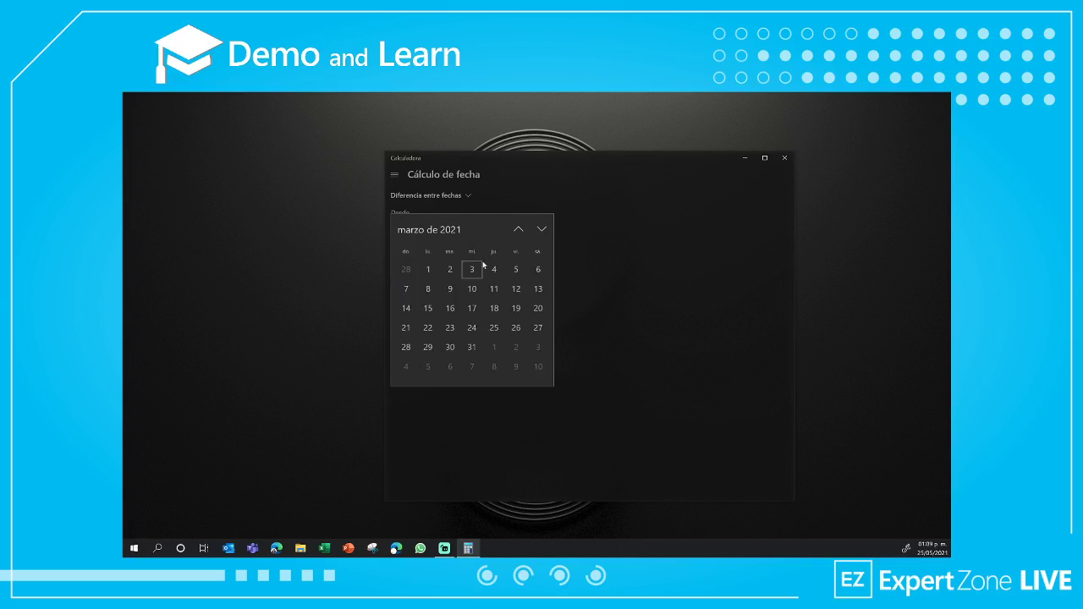
click(473, 270)
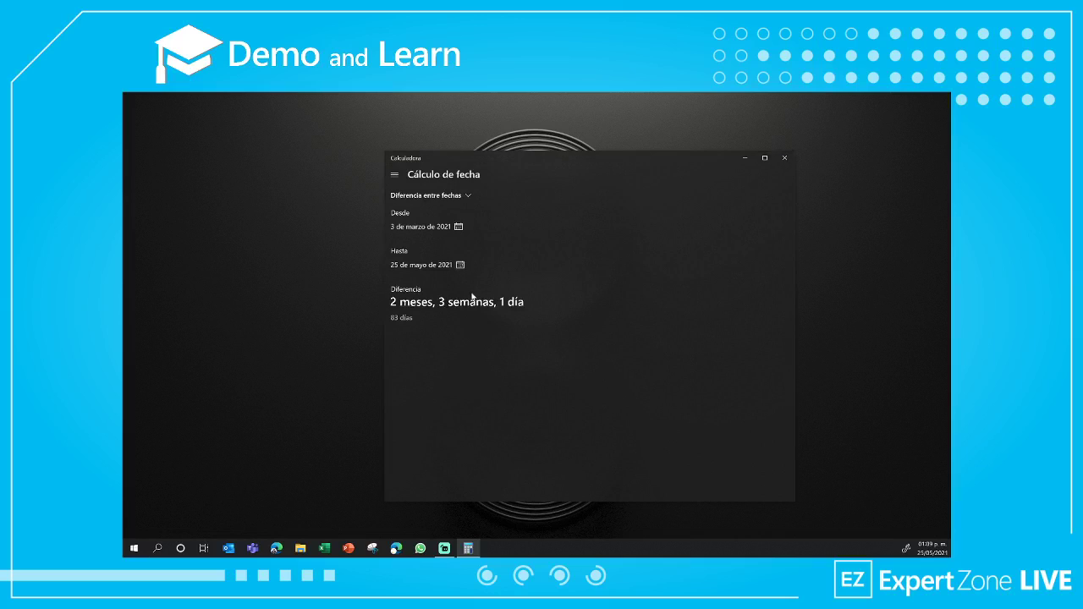
- Change the start date to 3 March 1958, giving 63 años, 2 meses, 3 semanas, 1 día
click(458, 227)
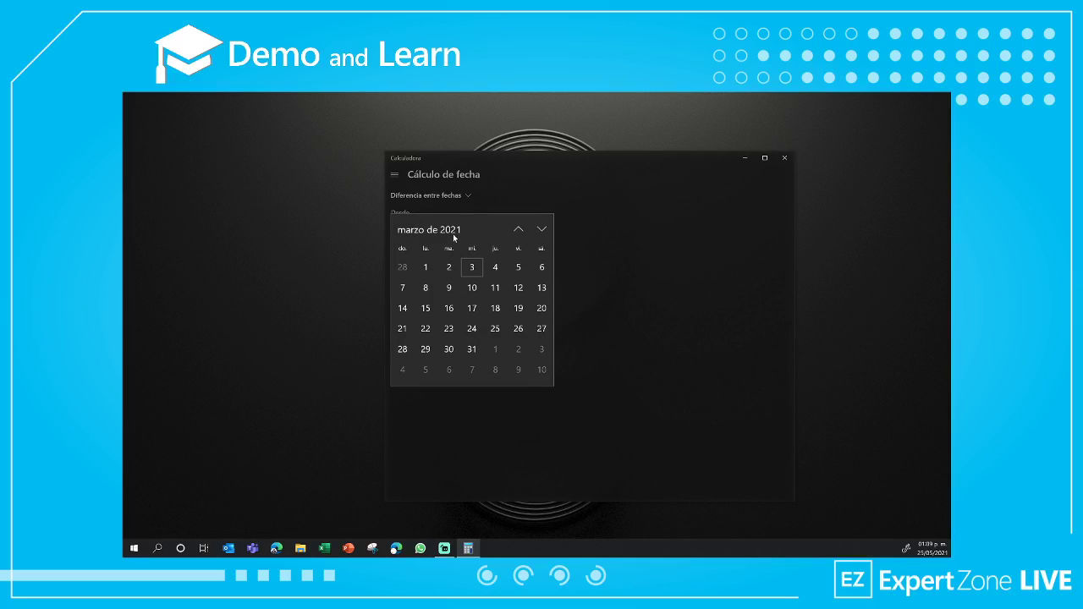
click(454, 237)
click(413, 234)
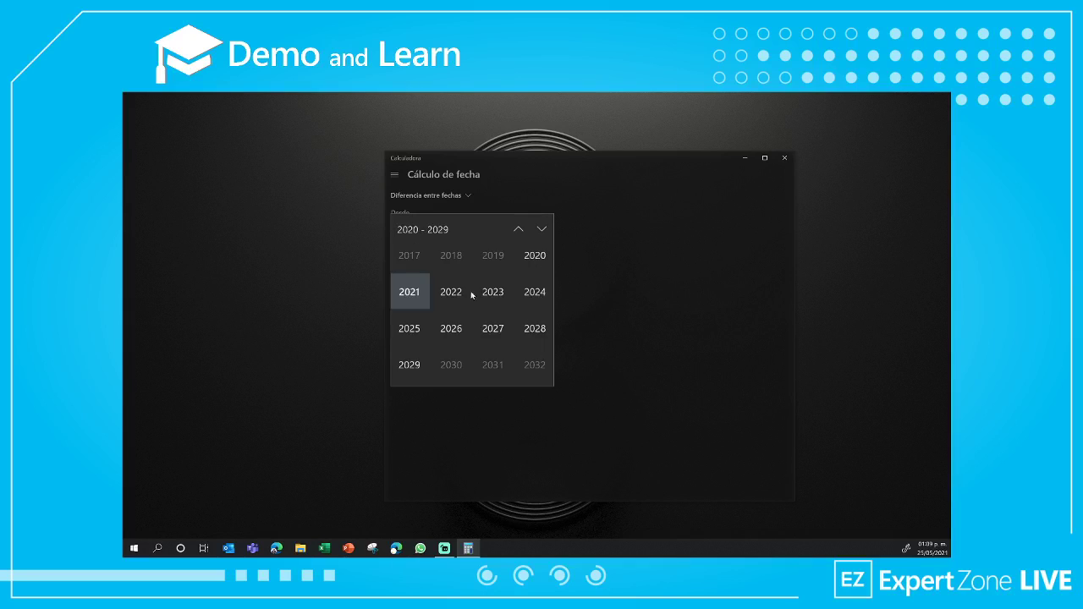
scroll(478, 304, up, 1)
scroll(474, 301, up, 4)
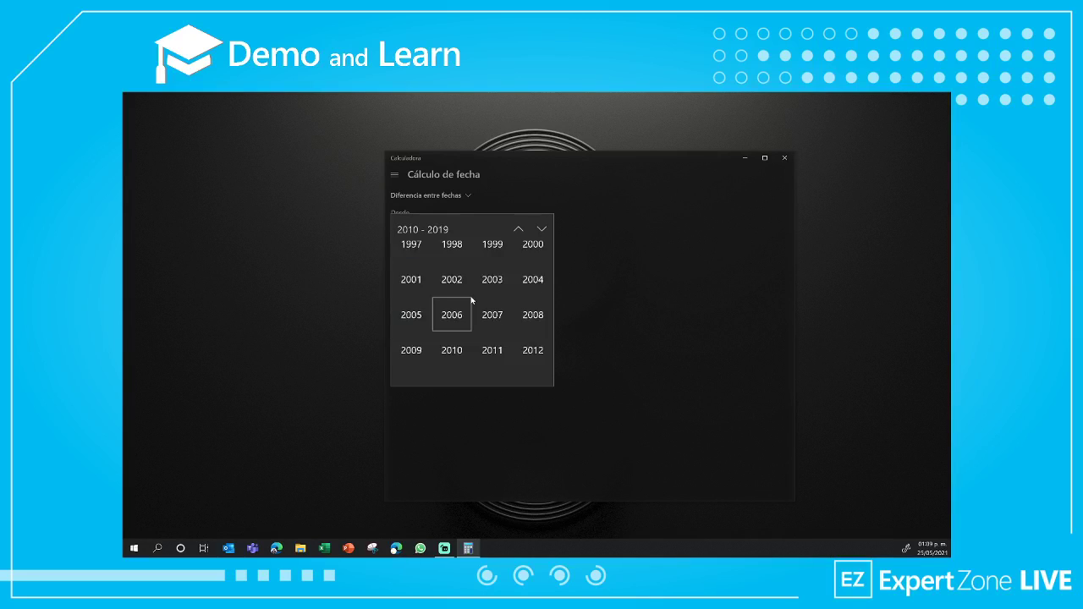
scroll(470, 299, up, 2)
scroll(471, 298, up, 2)
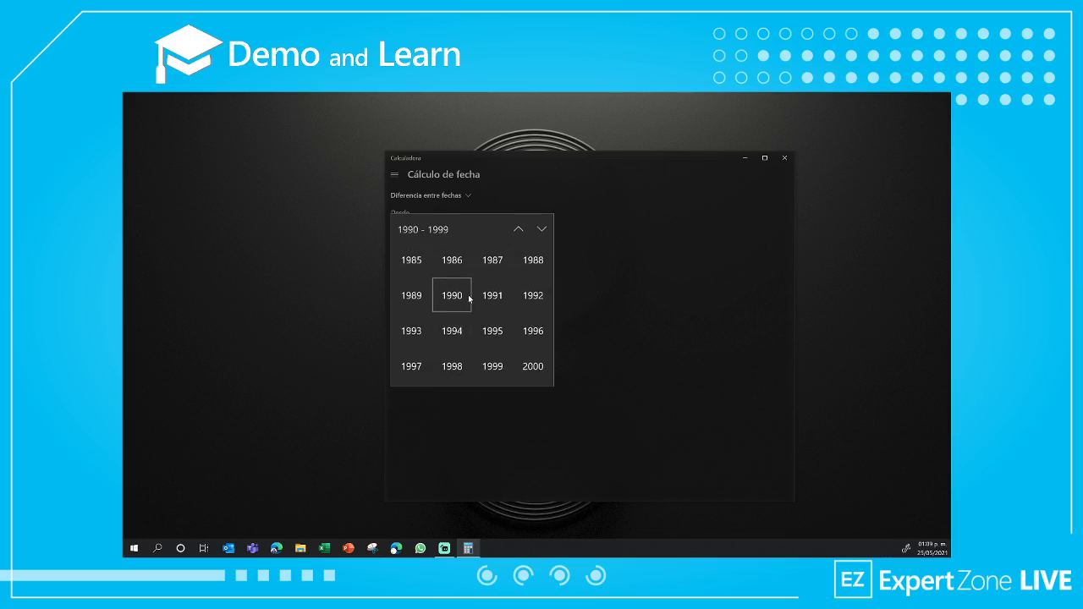
scroll(467, 296, up, 1)
scroll(468, 297, up, 2)
scroll(467, 297, up, 1)
scroll(466, 295, up, 2)
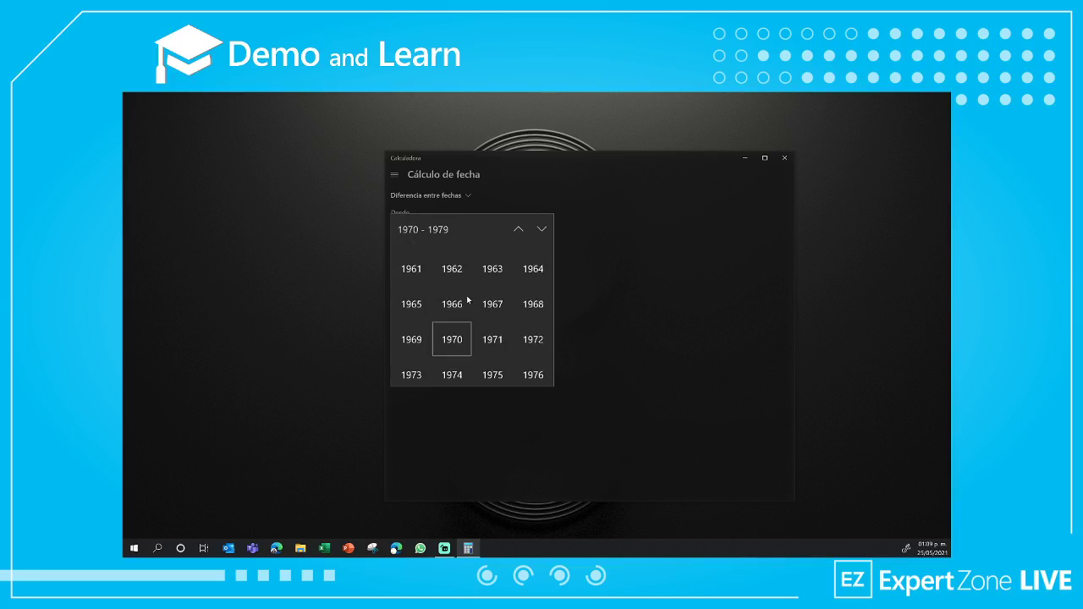
scroll(467, 296, up, 1)
scroll(468, 294, up, 1)
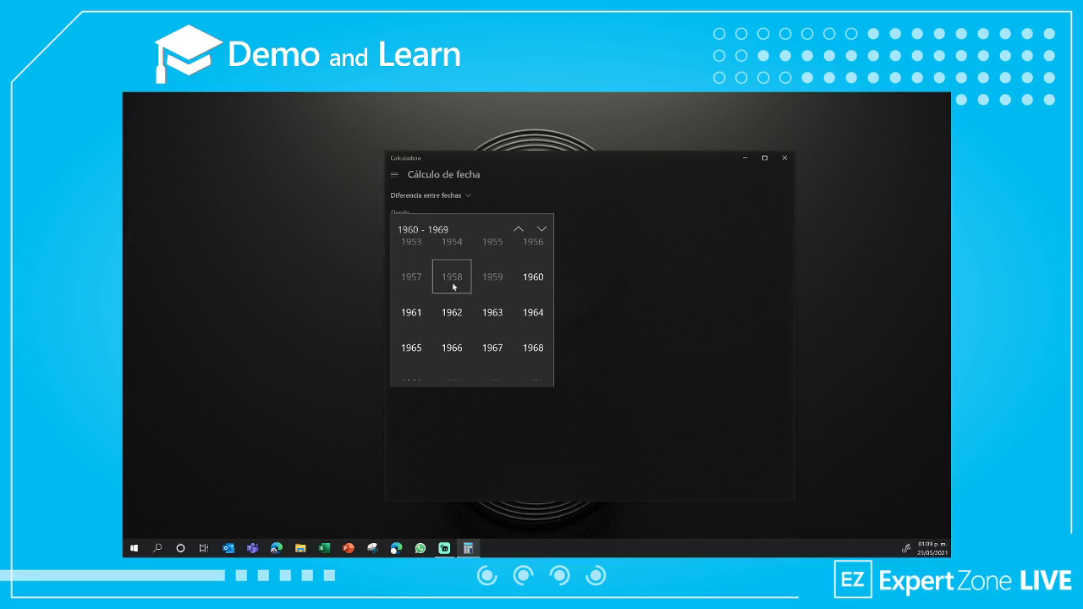
click(467, 278)
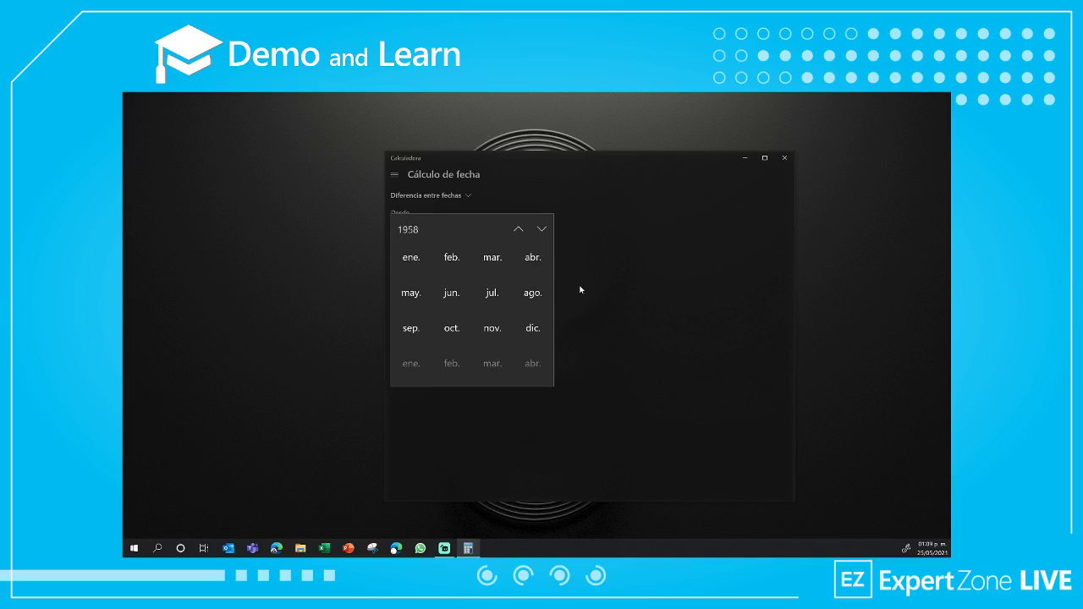
click(491, 258)
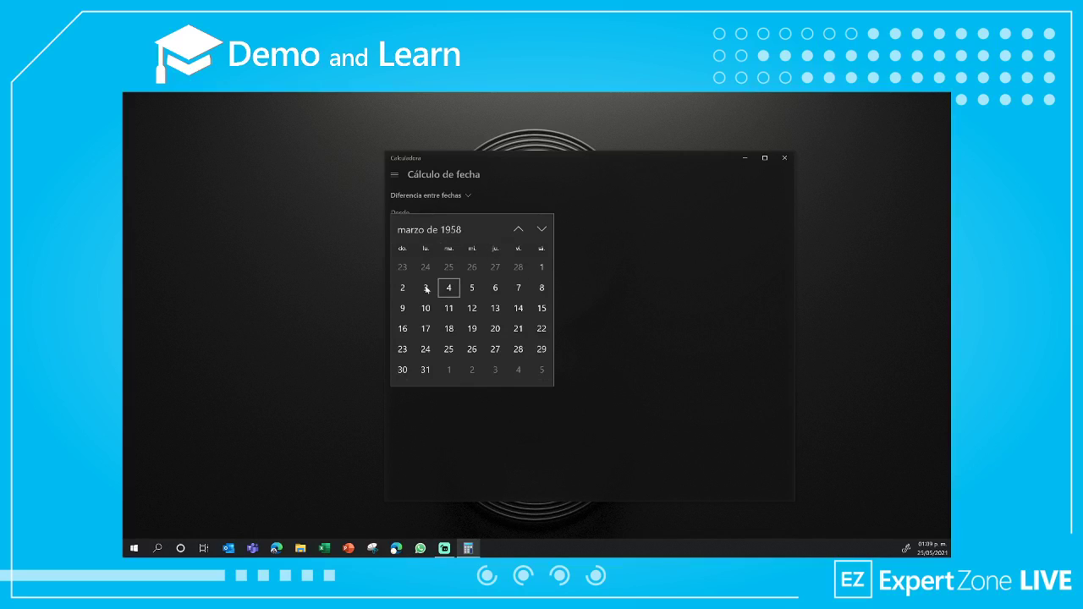
click(421, 290)
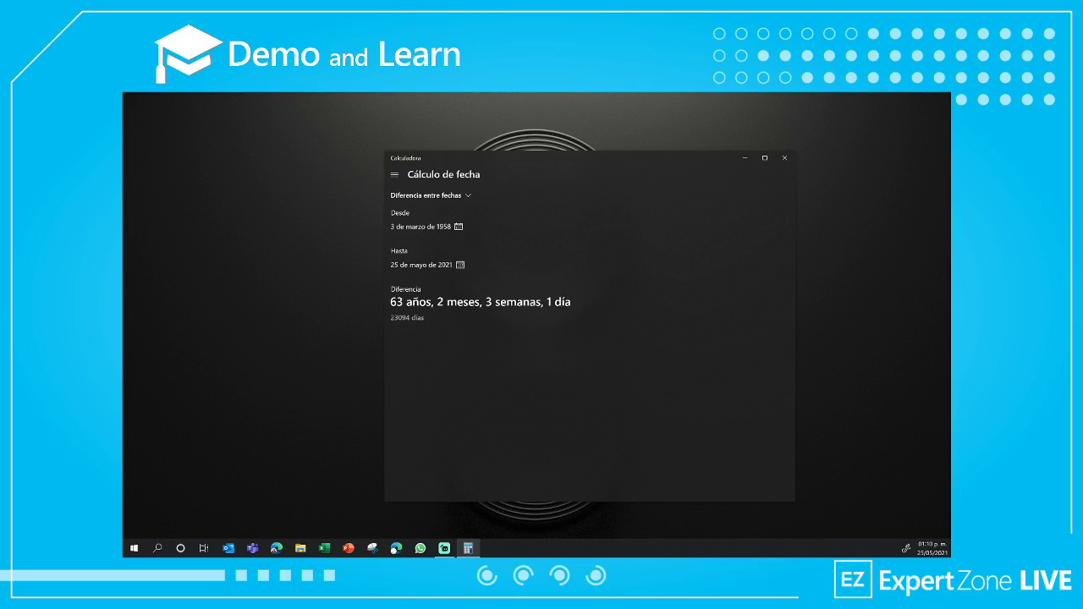
- Switch to the Divisa converter, set from US Dollar to Euro
click(394, 176)
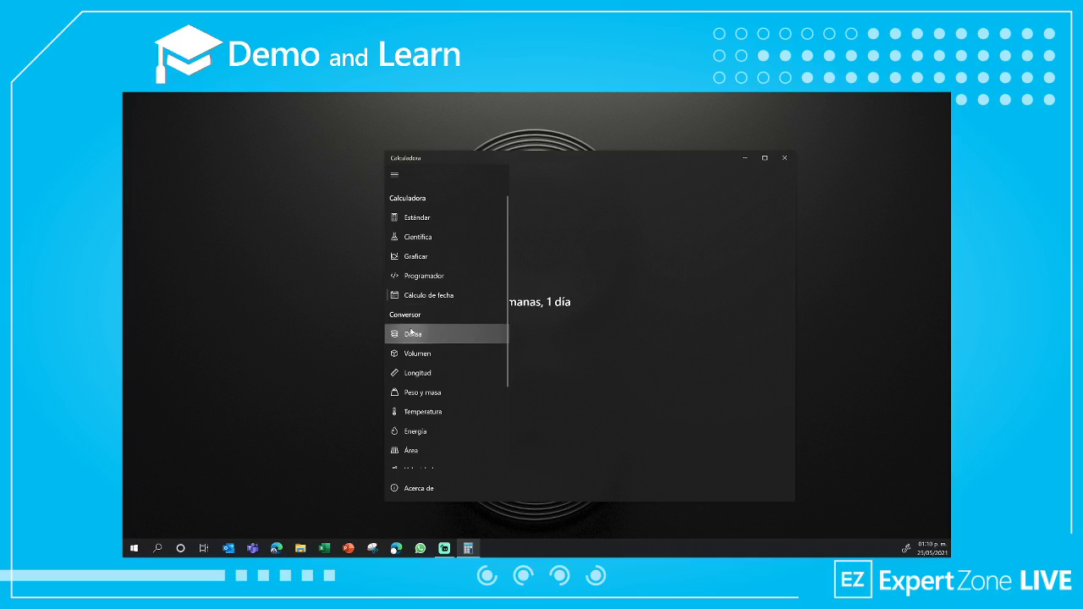
click(411, 334)
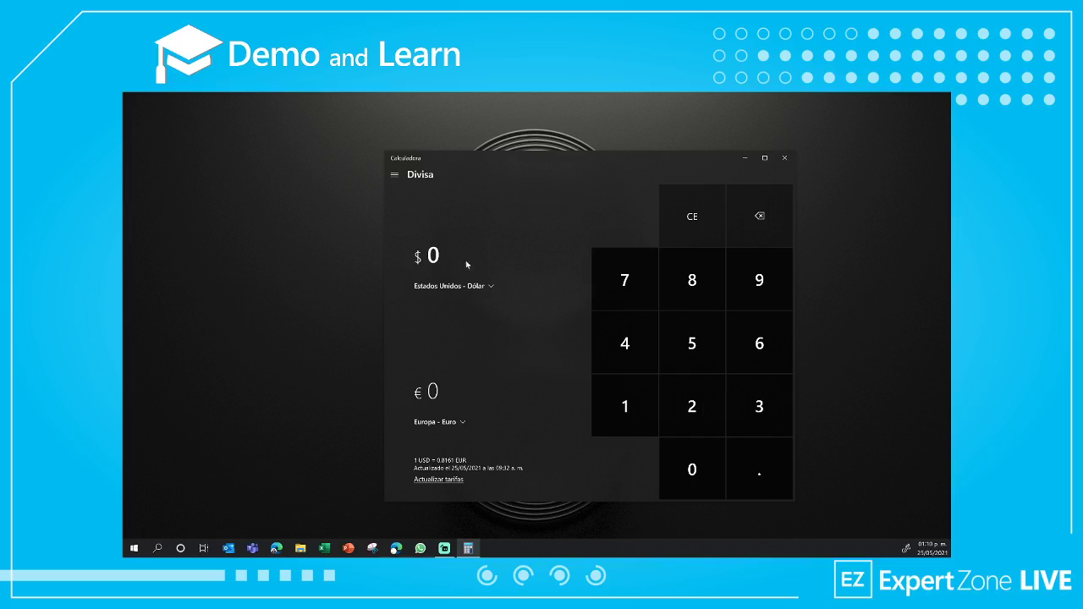
- Convert $77 to Islandia - Corona at refreshed rates, giving kr 9,339
click(639, 280)
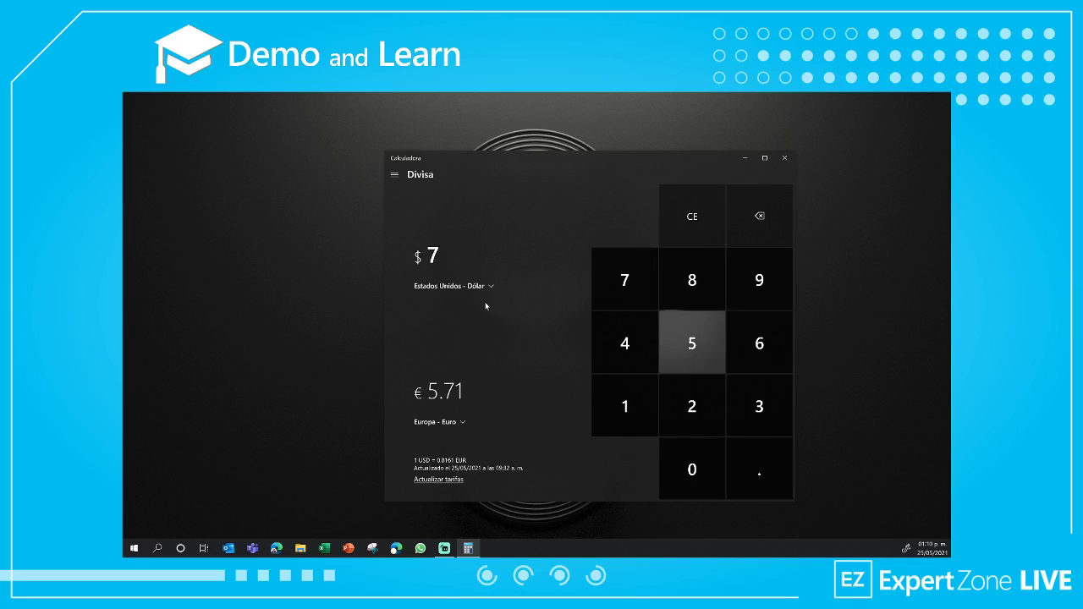
click(457, 423)
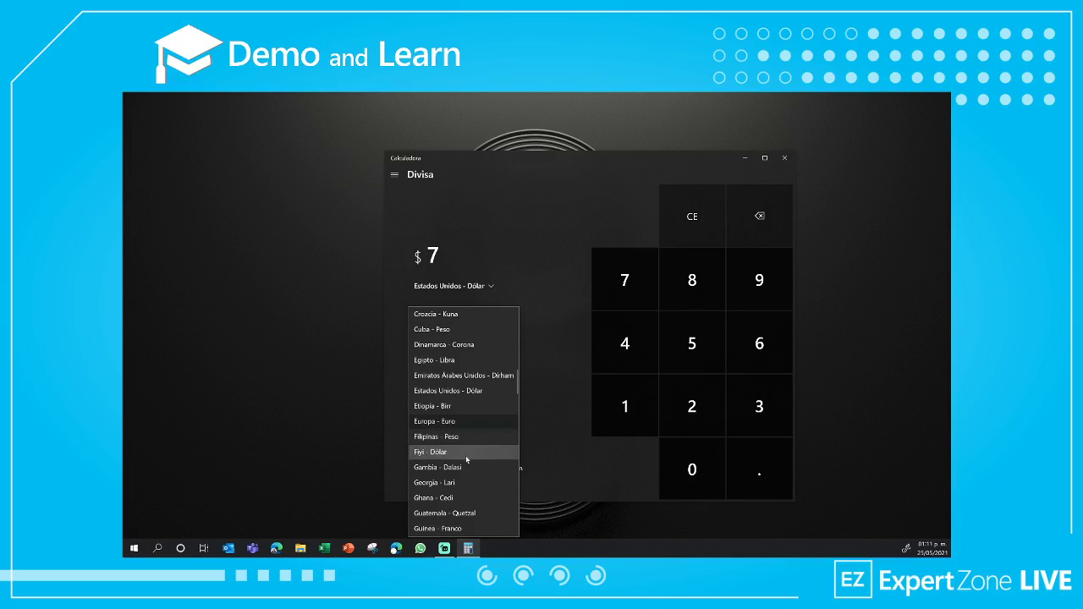
scroll(465, 457, down, 2)
scroll(464, 458, down, 2)
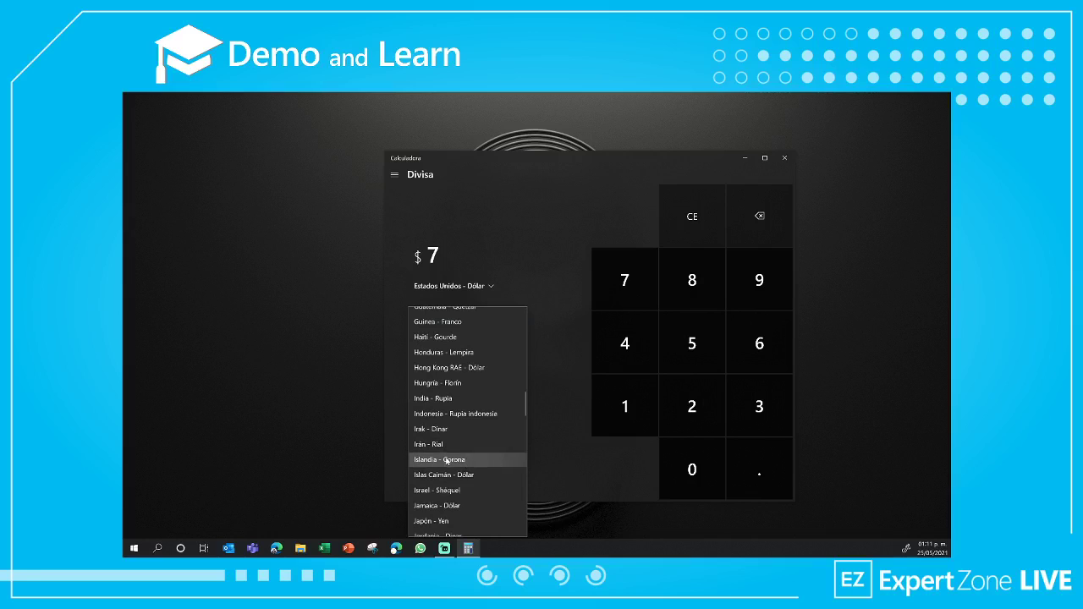
click(446, 461)
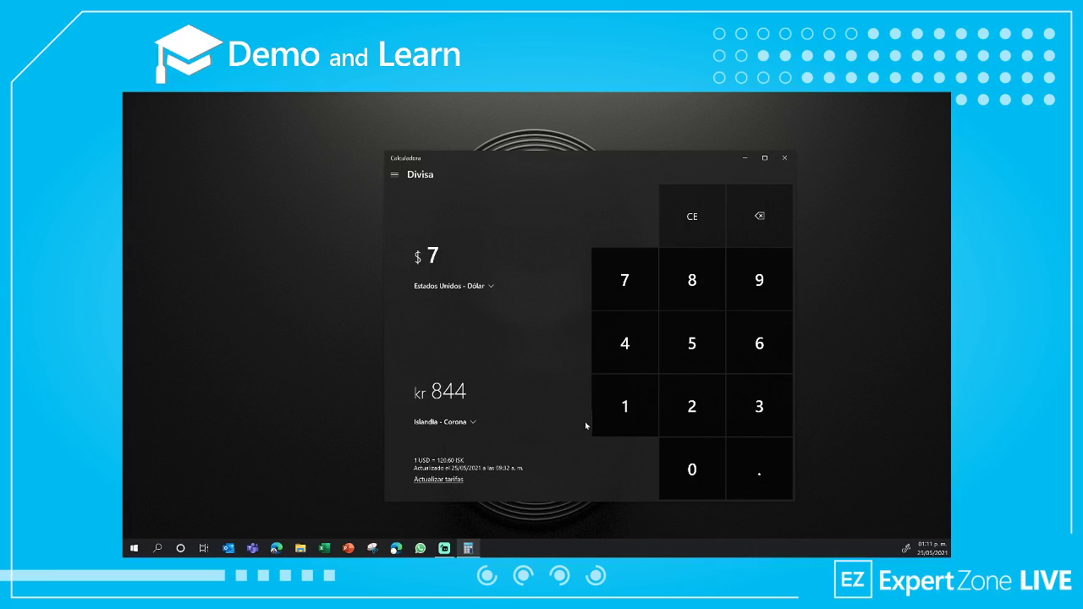
click(448, 481)
click(643, 305)
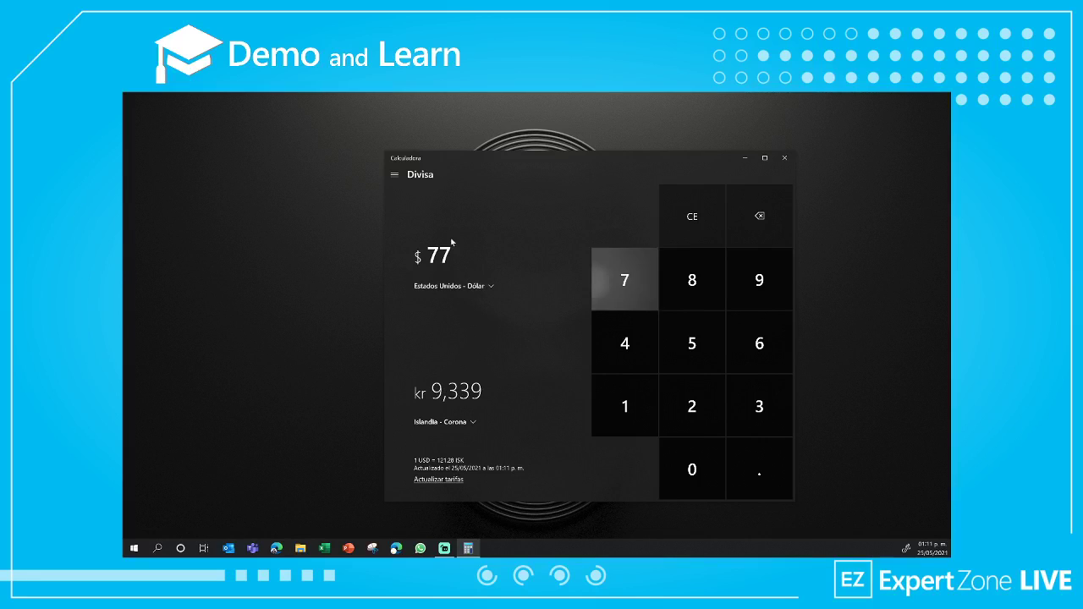
click(393, 176)
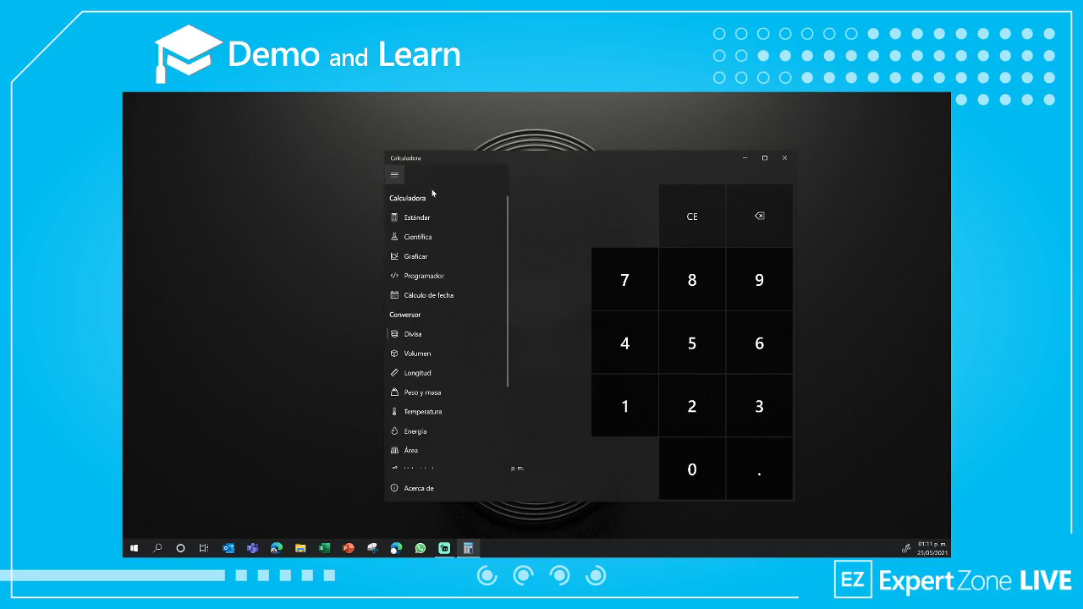
- Open the Volumen converter set from Onzas líquidas (EE. UU.) to millilitres
click(411, 360)
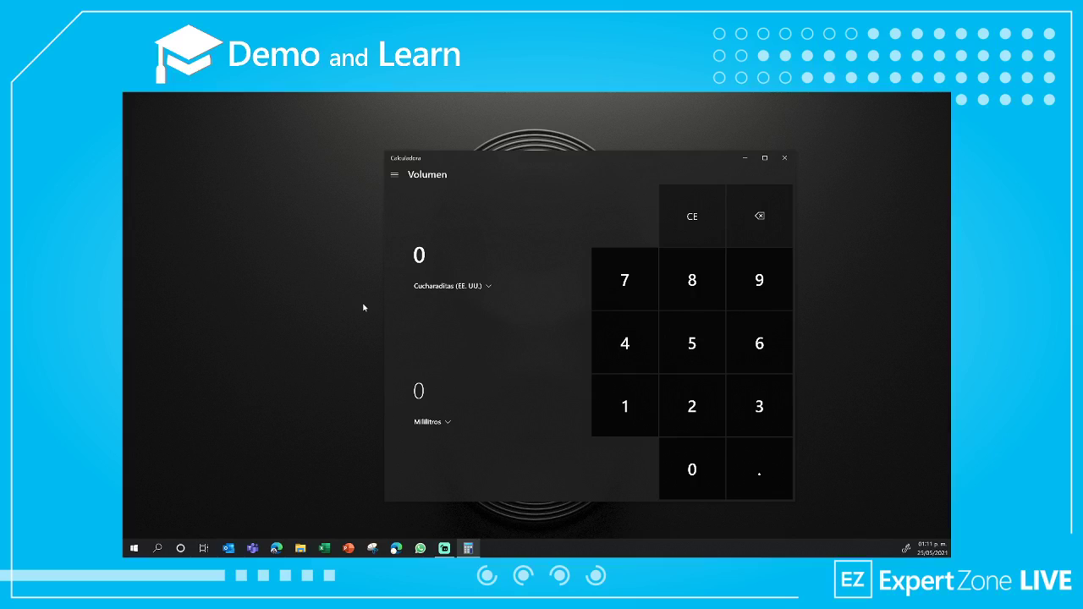
click(482, 287)
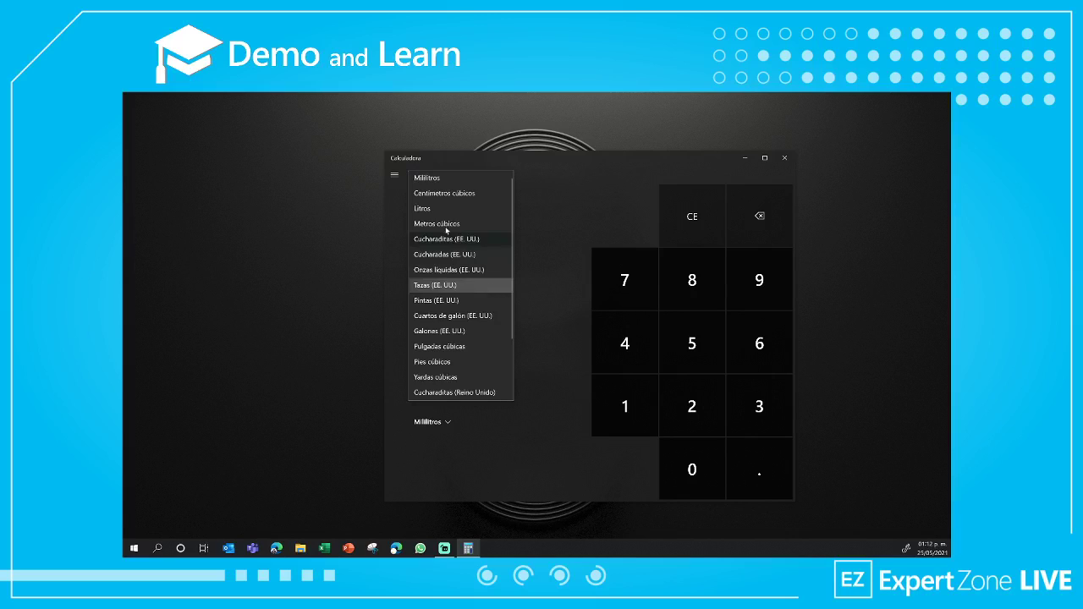
click(442, 270)
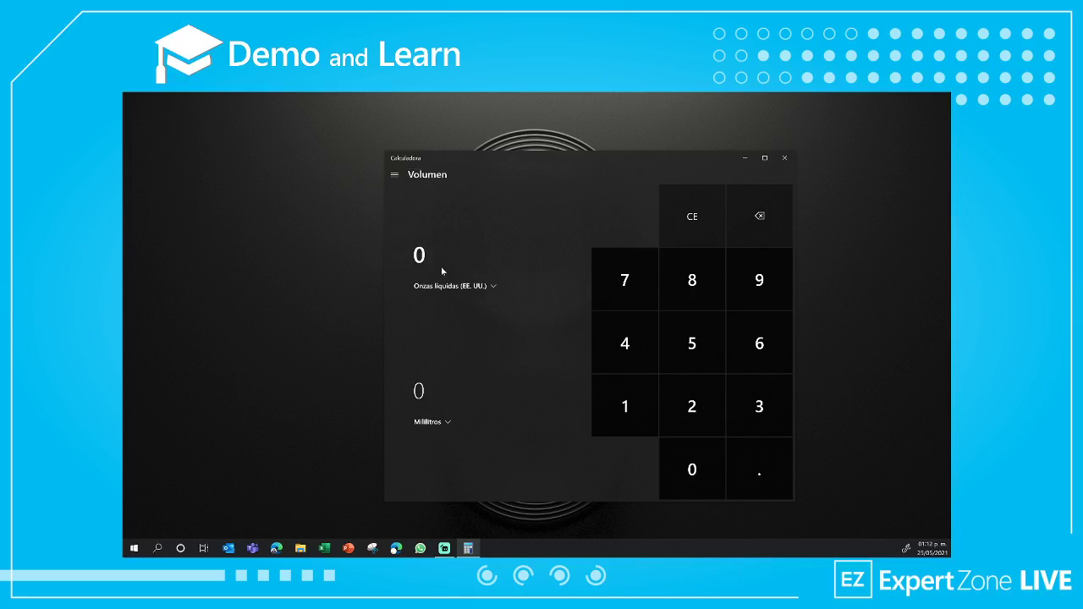
click(443, 423)
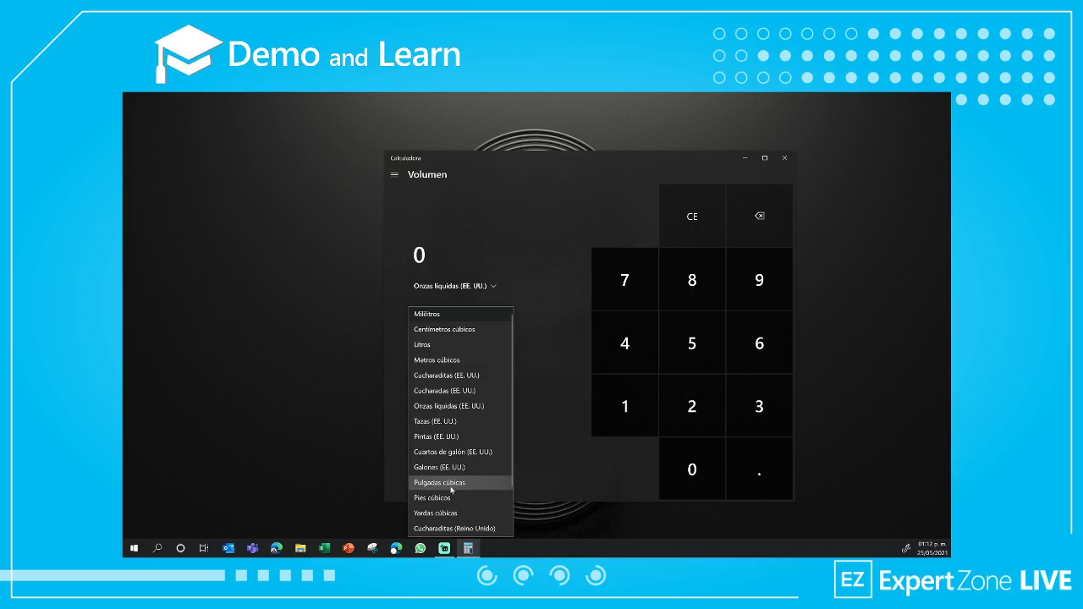
click(576, 188)
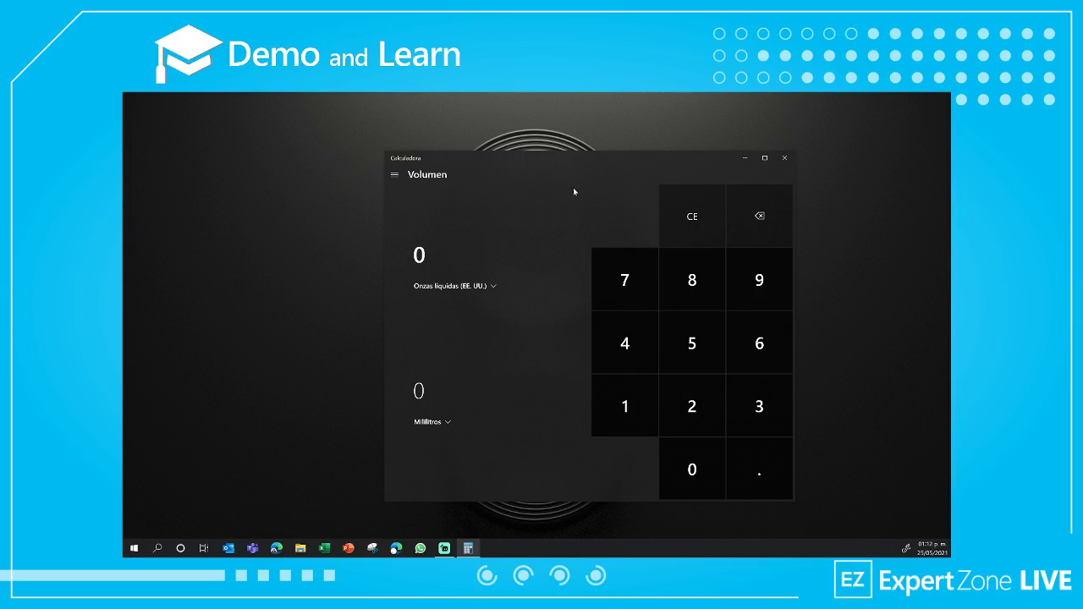
click(397, 177)
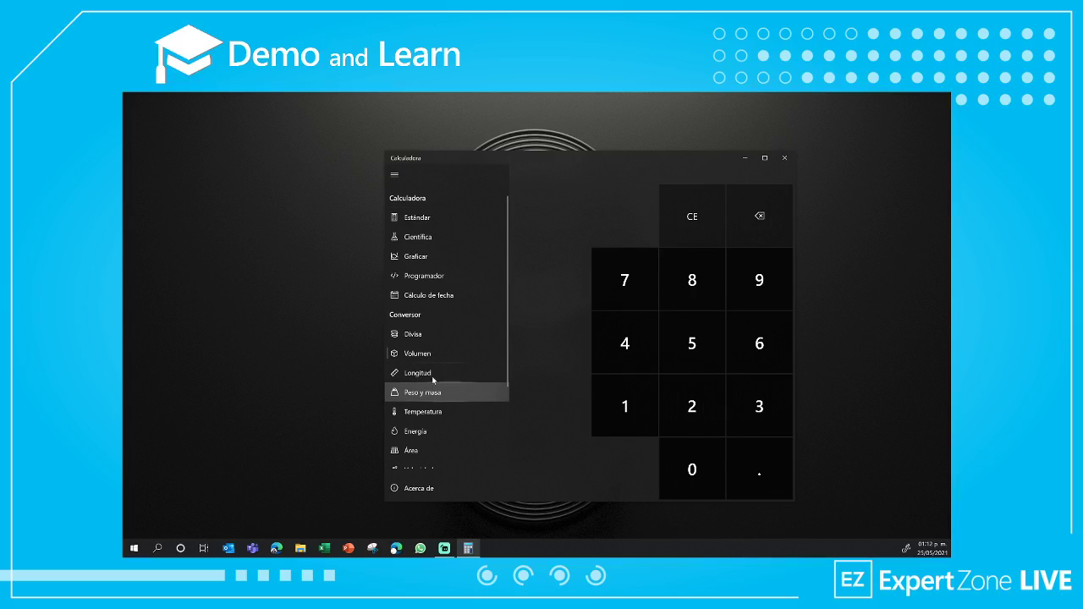
- Convert 32 degrees Fahrenheit in the Temperature converter, giving 0 Celsius
click(418, 412)
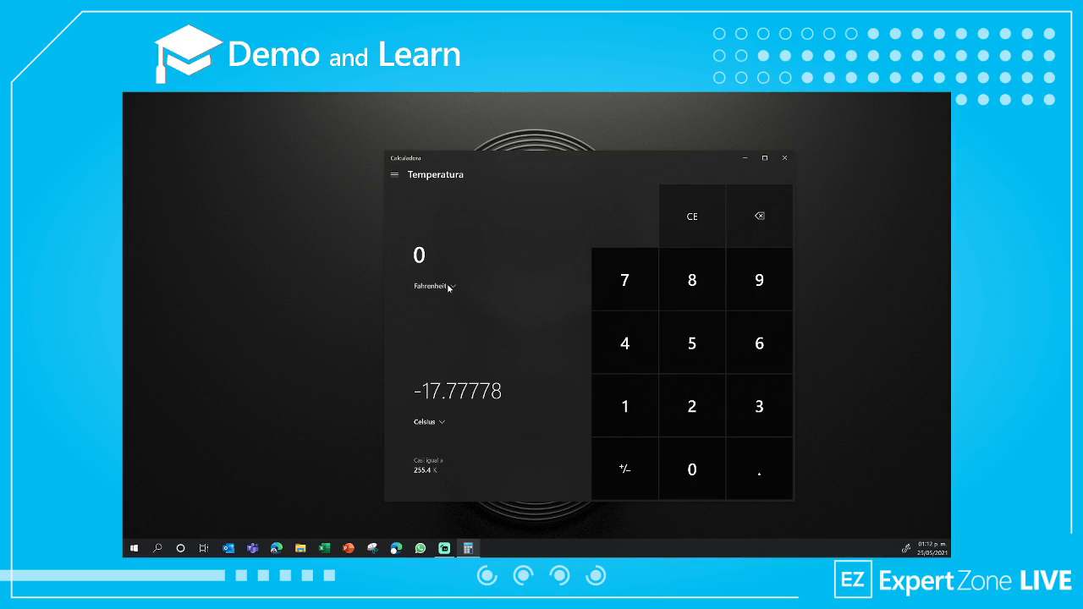
click(746, 405)
click(708, 407)
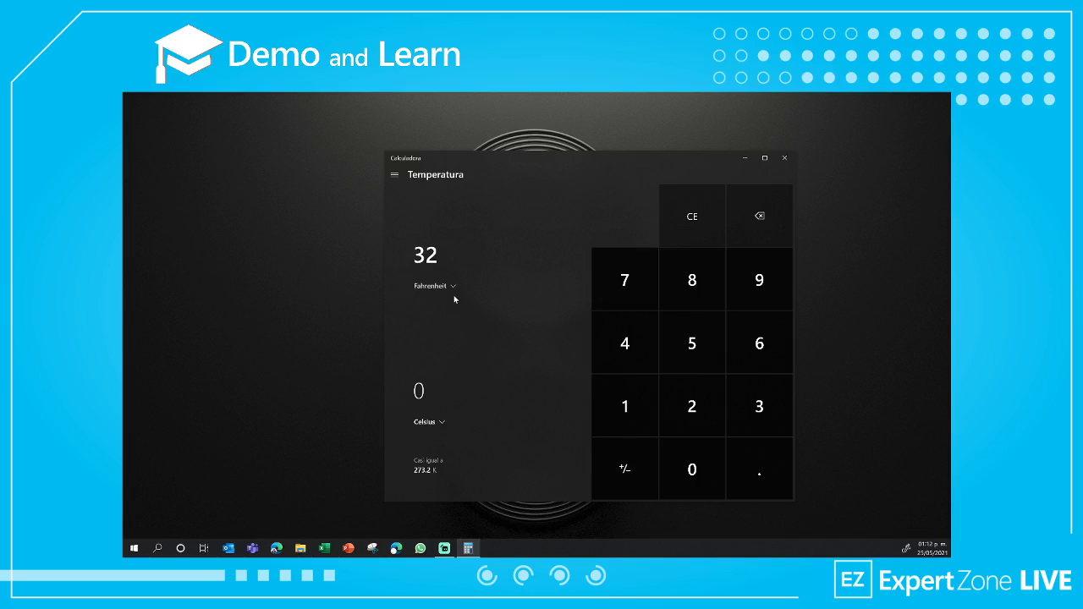
click(394, 176)
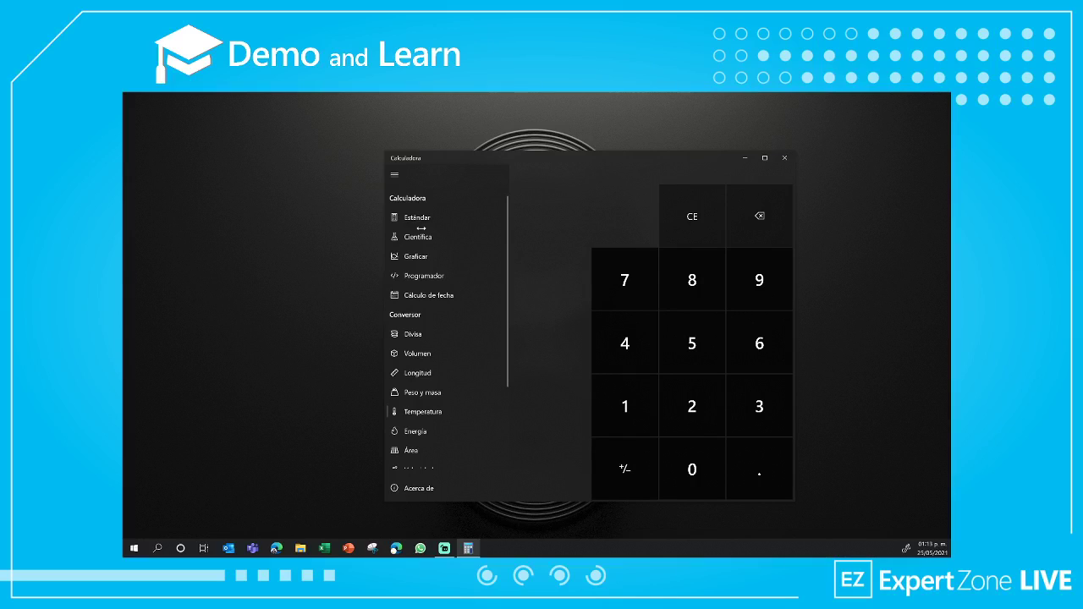
- Convert 4 Gigabytes in the Data converter, showing 4,000 Megabytes
scroll(432, 311, down, 3)
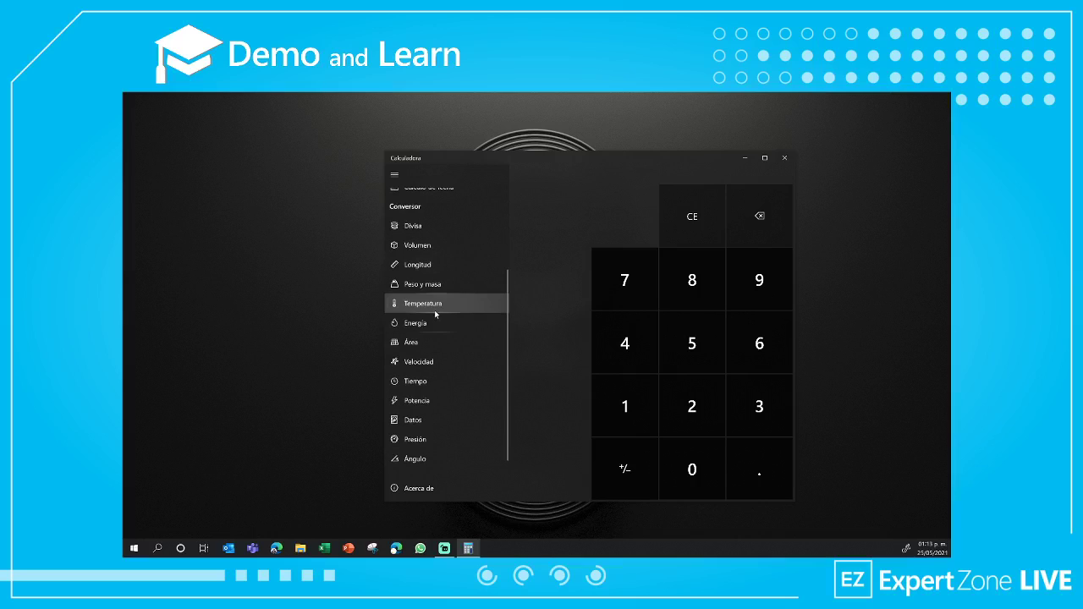
click(410, 420)
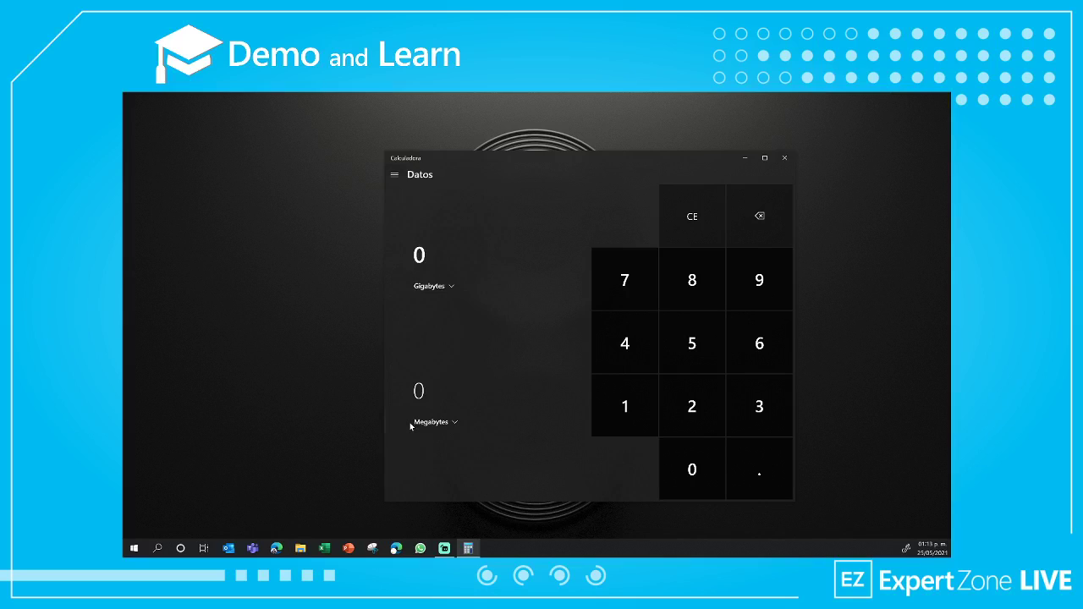
click(453, 288)
click(478, 271)
click(624, 343)
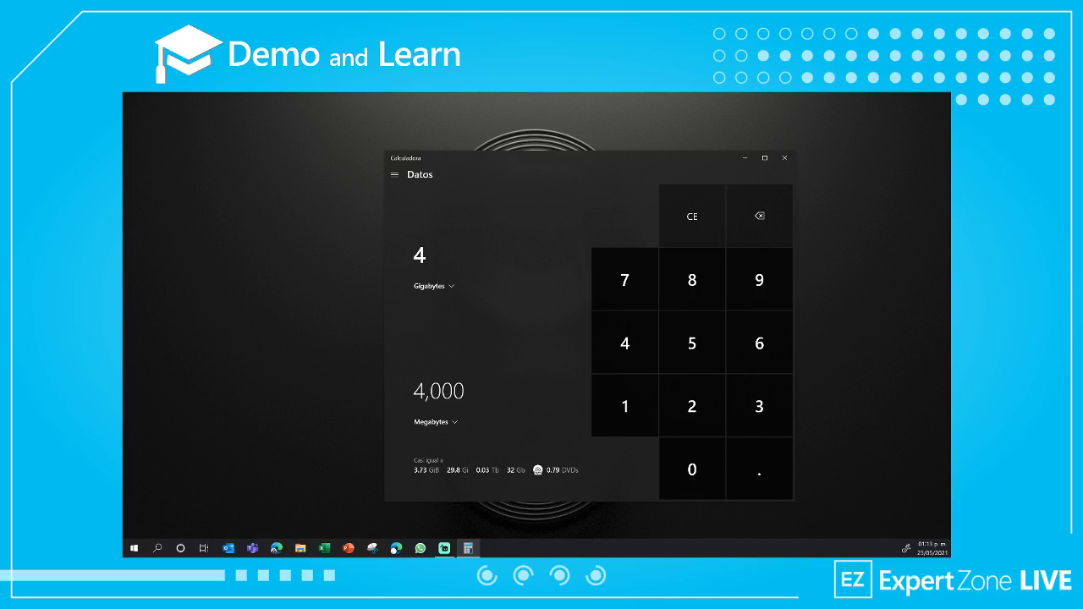
click(394, 174)
scroll(451, 342, down, 1)
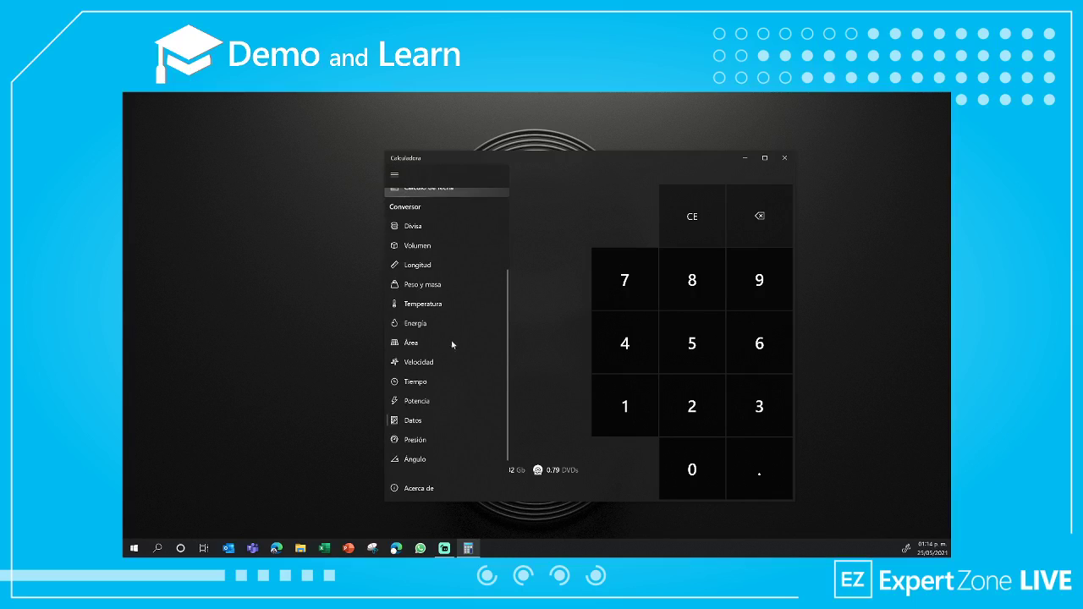
- Scroll the Calculator mode menu back to the top
scroll(462, 389, up, 3)
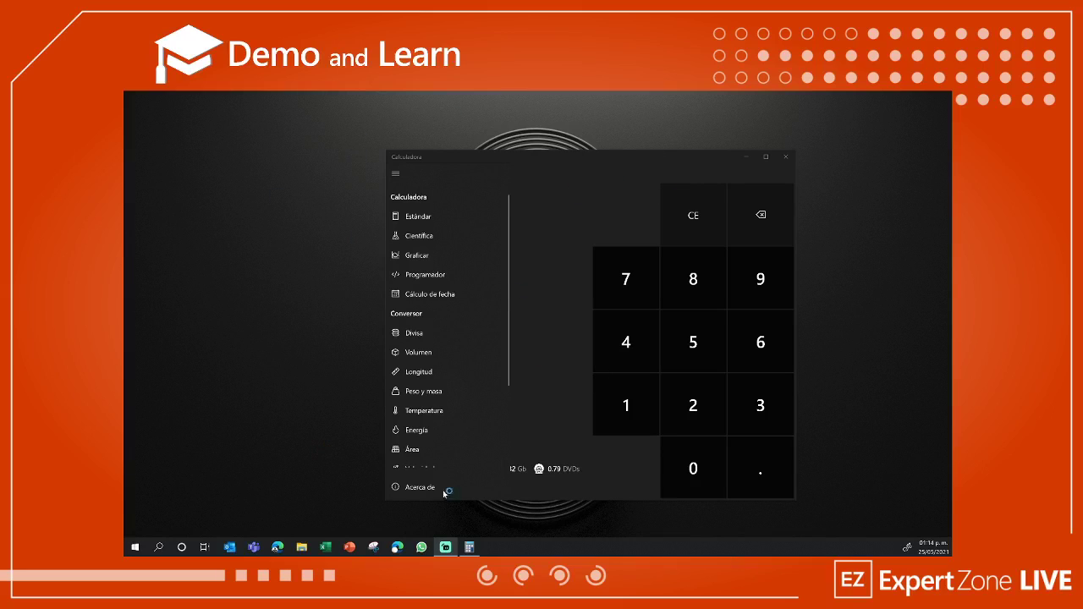
- Close Calculator and create the blank presentation Presentación1
click(787, 160)
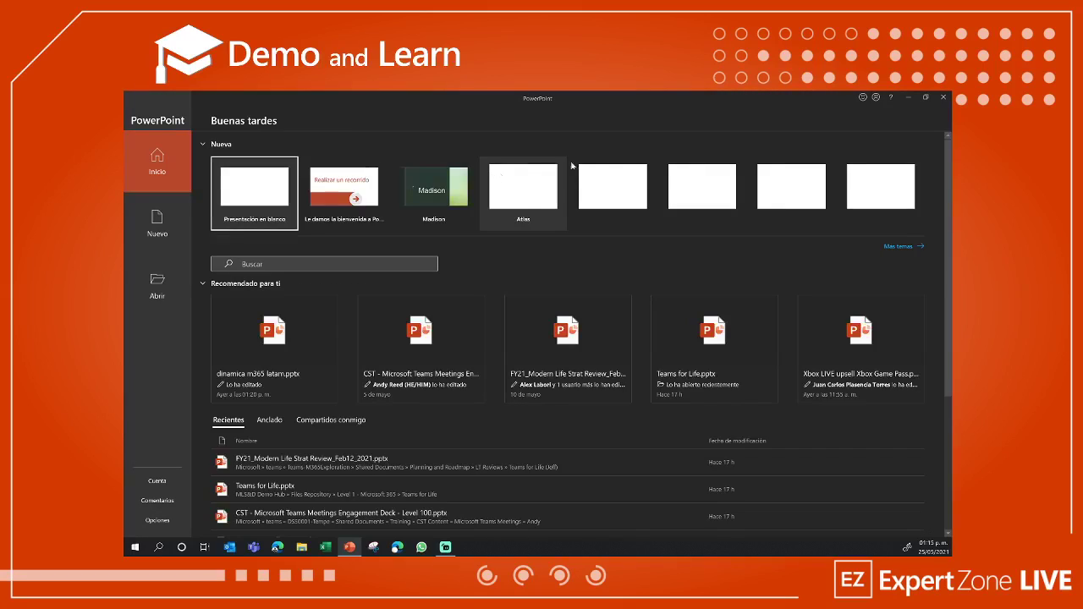
click(246, 189)
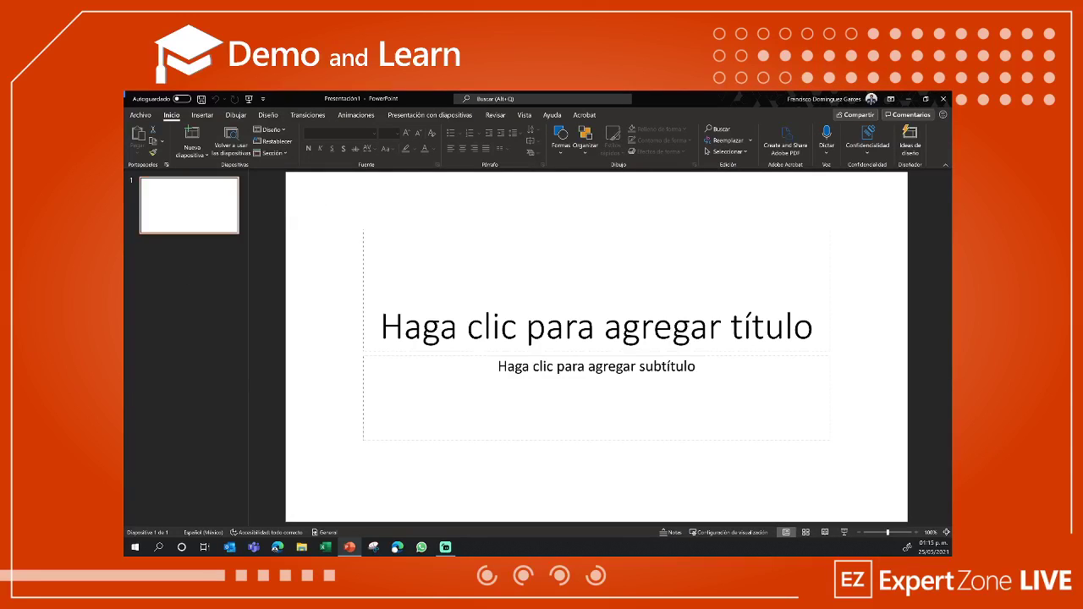
- Delete the title and subtitle placeholders from slide 1
click(548, 229)
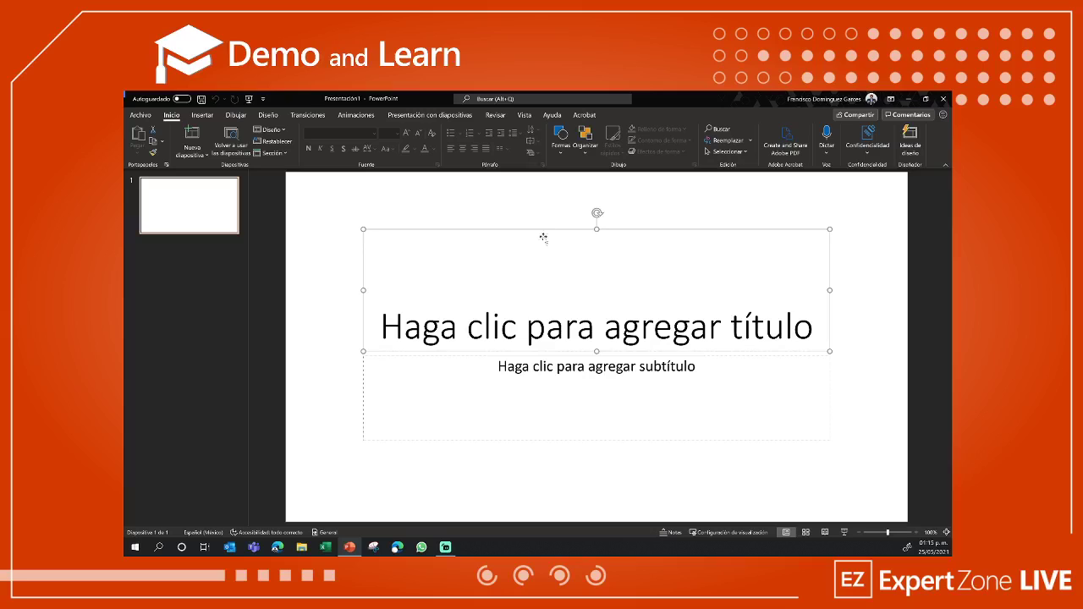
key(Delete)
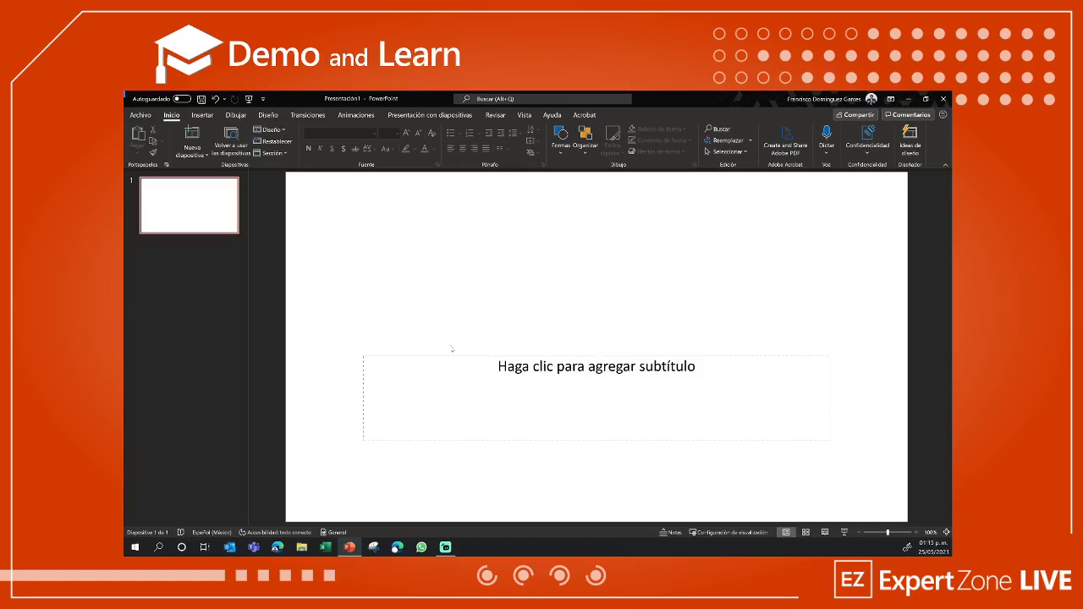
click(597, 366)
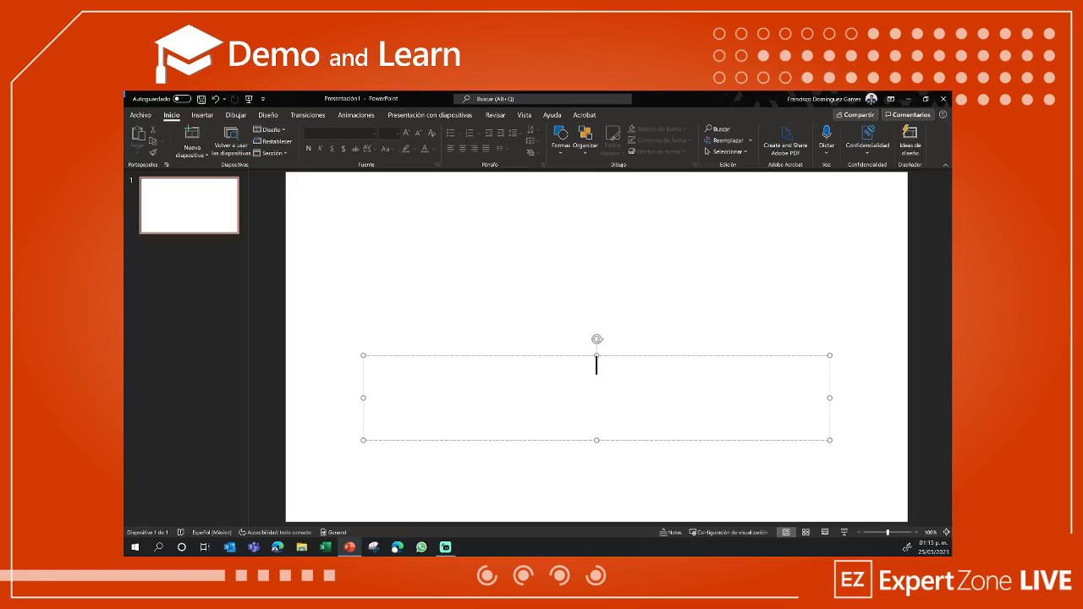
click(403, 360)
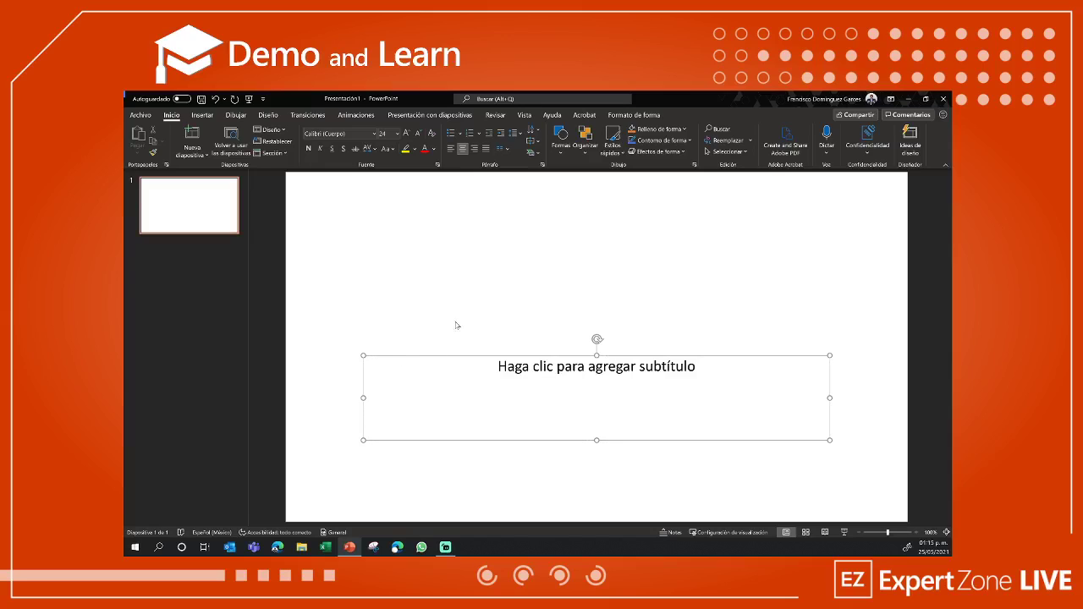
key(Delete)
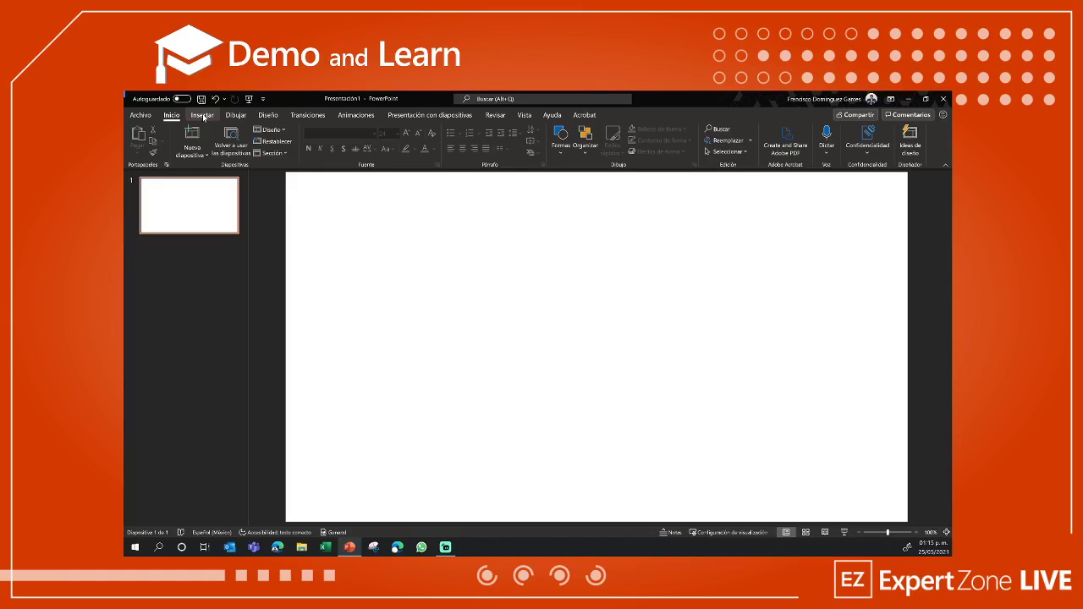
- Collapse the ribbon from the Insertar tab so only tab names show
click(201, 116)
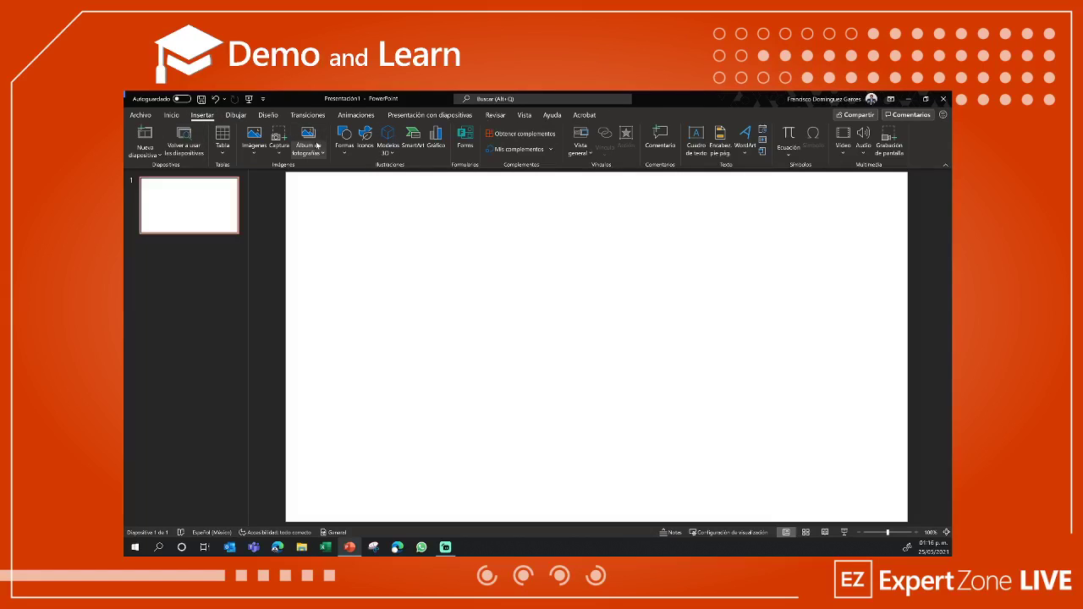
click(946, 166)
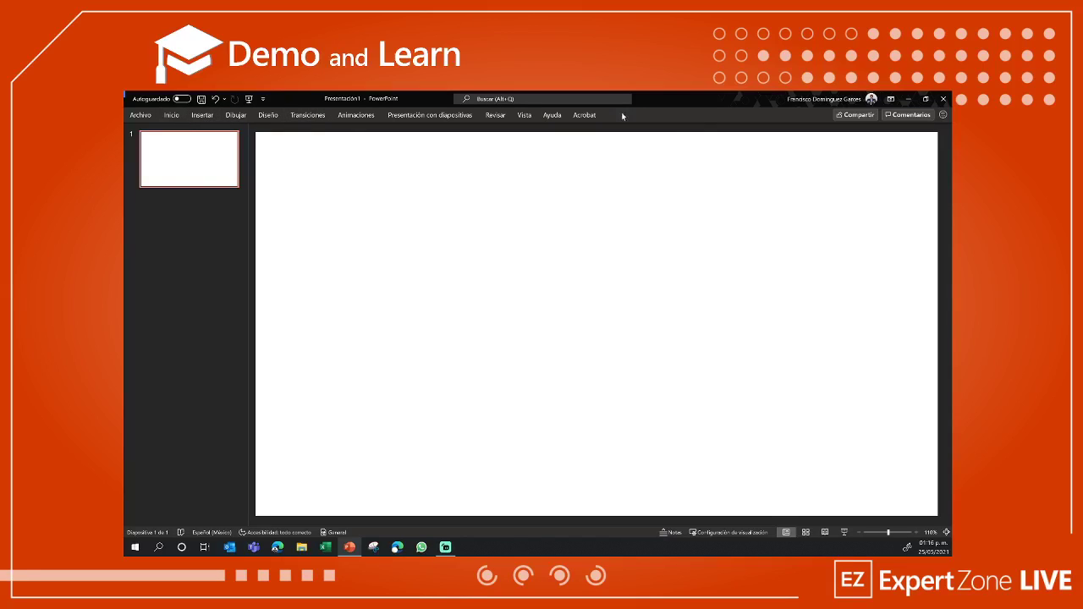
- Pin the Insertar ribbon so its commands stay displayed above the slide
click(211, 118)
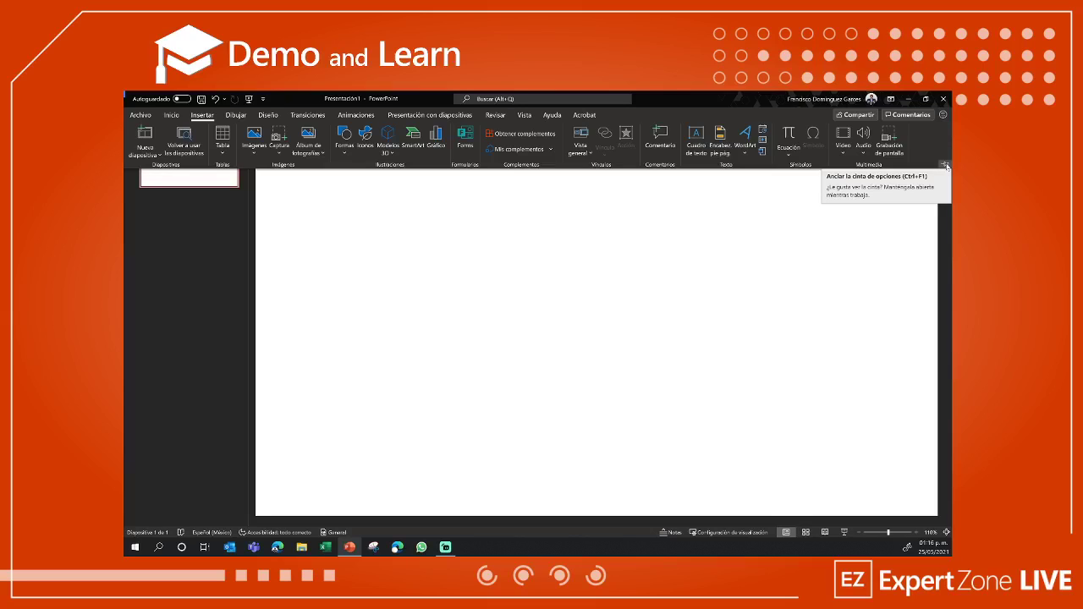
click(946, 166)
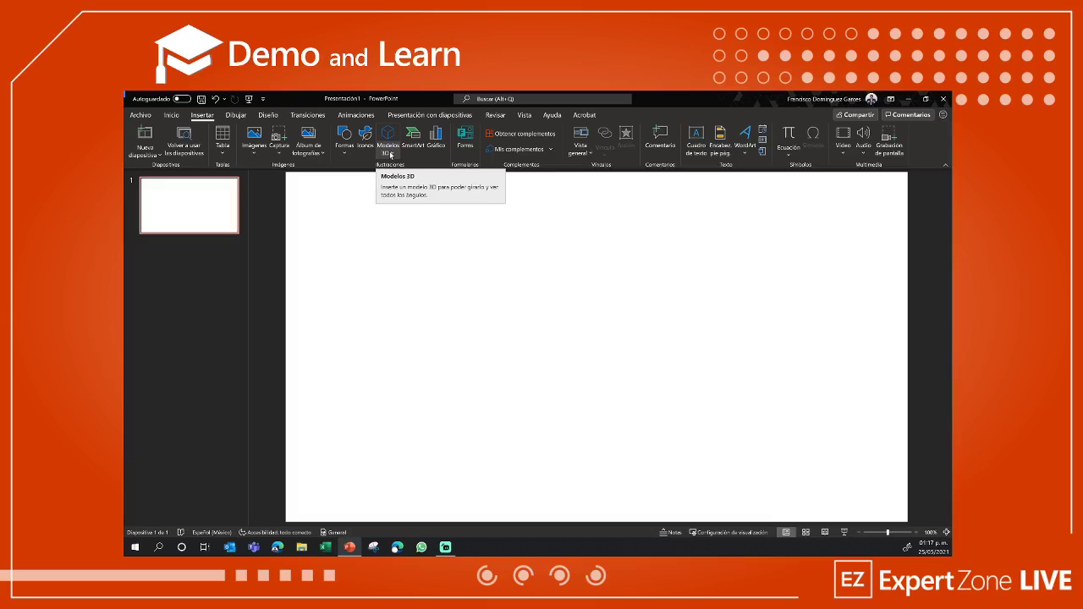
- Choose the online source under Insertar > Modelos 3D to browse 3D model categories
click(390, 155)
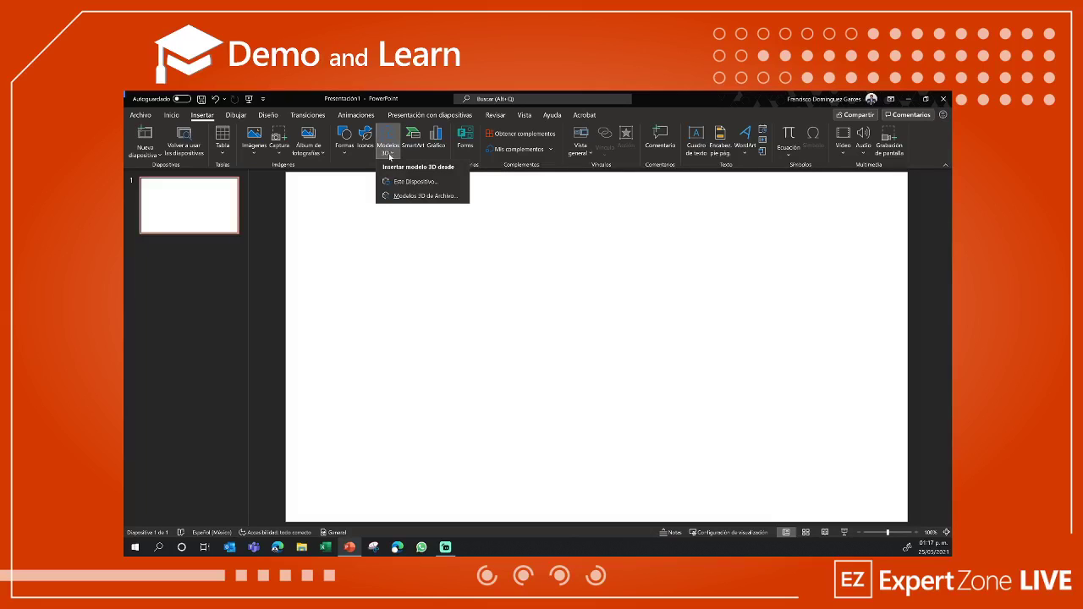
click(445, 197)
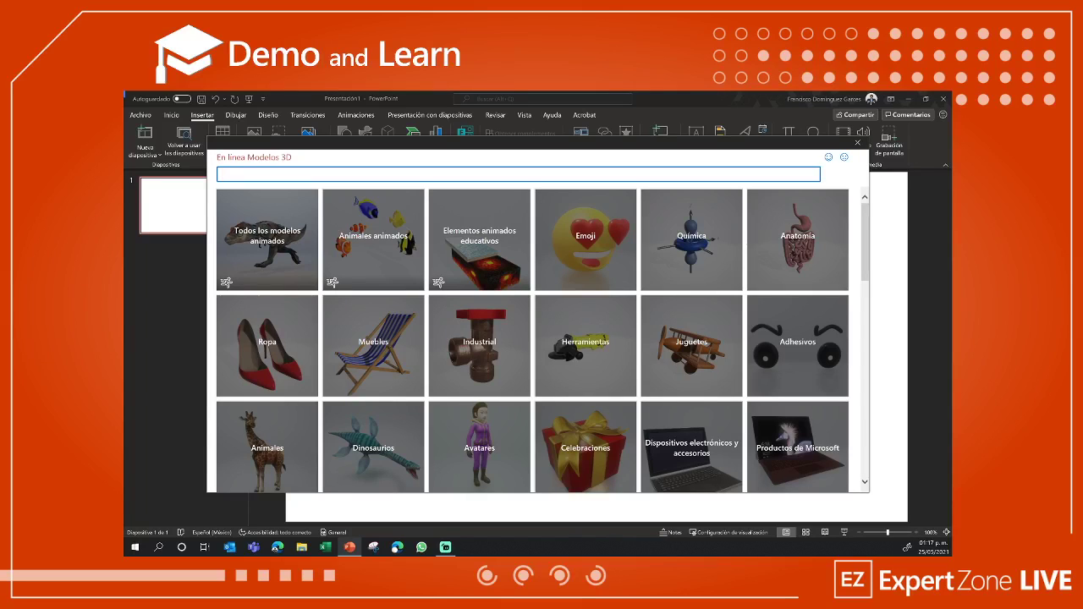
mouse_move(268, 240)
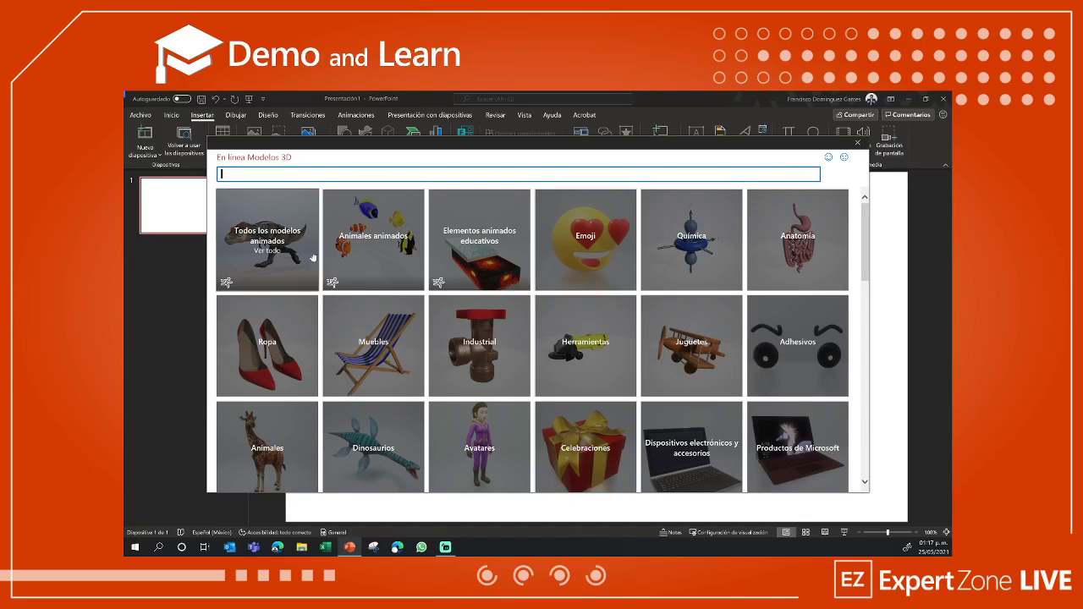
mouse_move(479, 239)
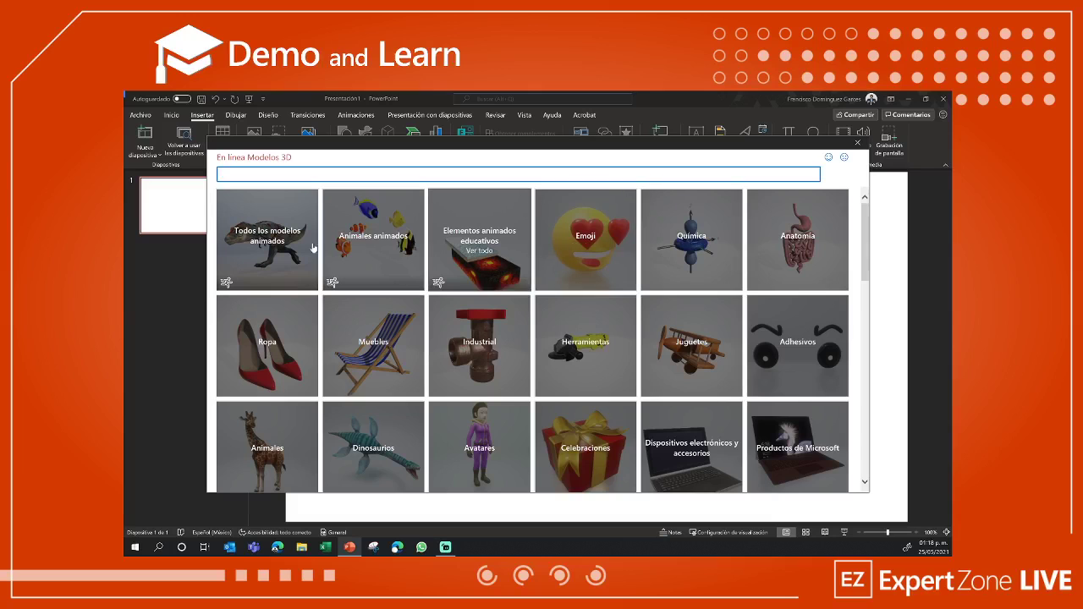
- Insert the animated bee model from the Animales category onto slide 1
scroll(429, 295, down, 1)
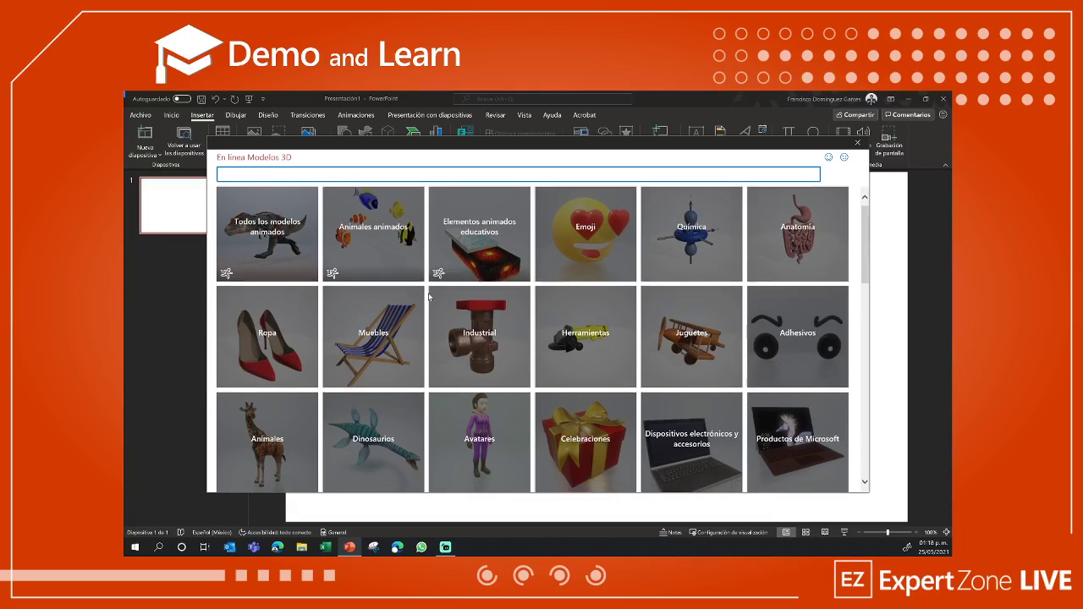
scroll(355, 339, down, 4)
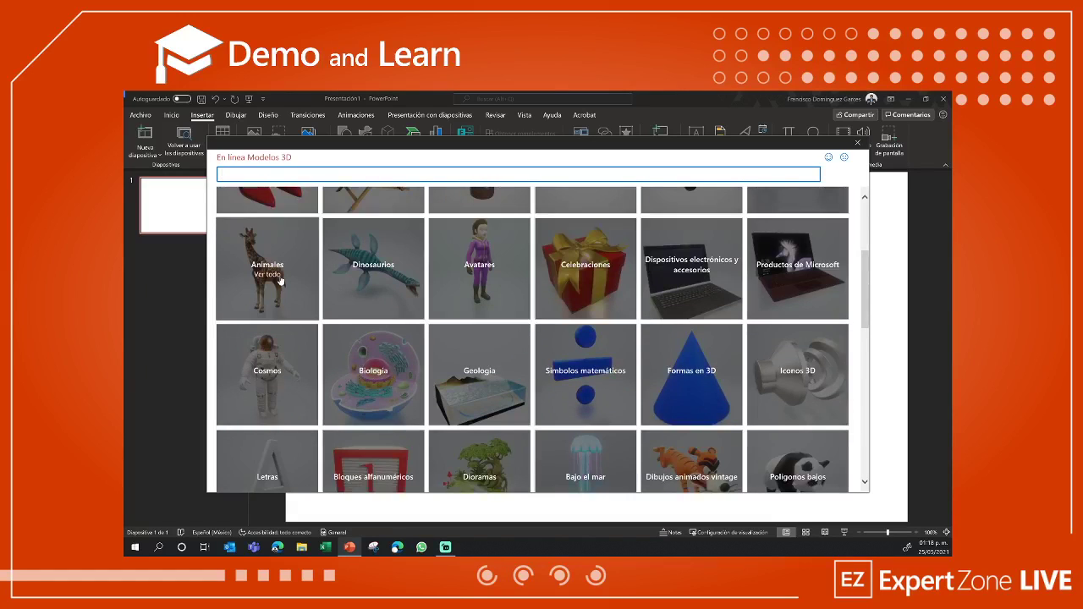
click(282, 279)
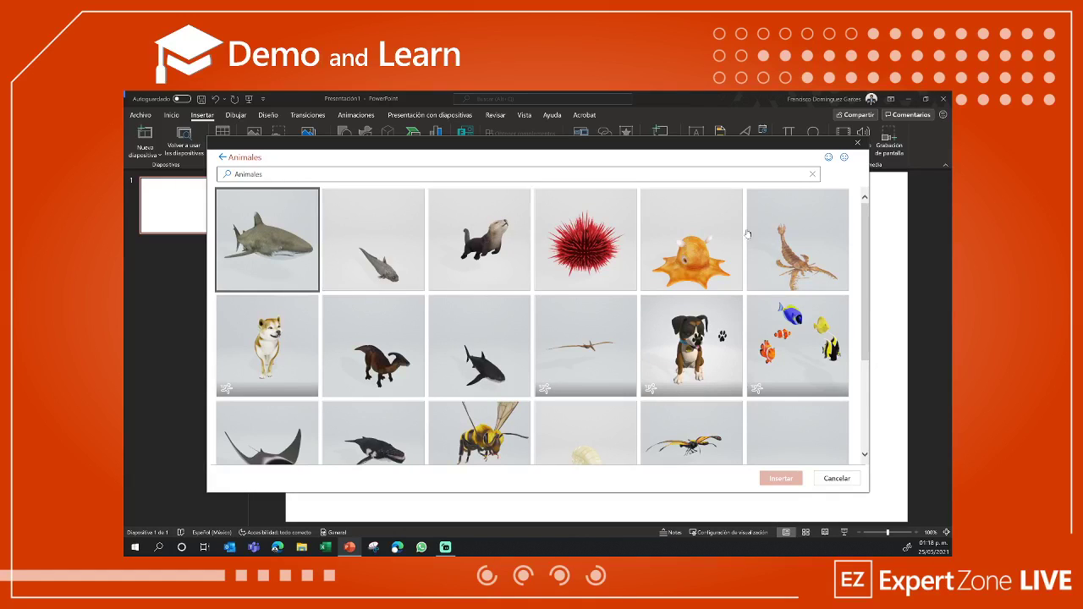
scroll(758, 272, down, 3)
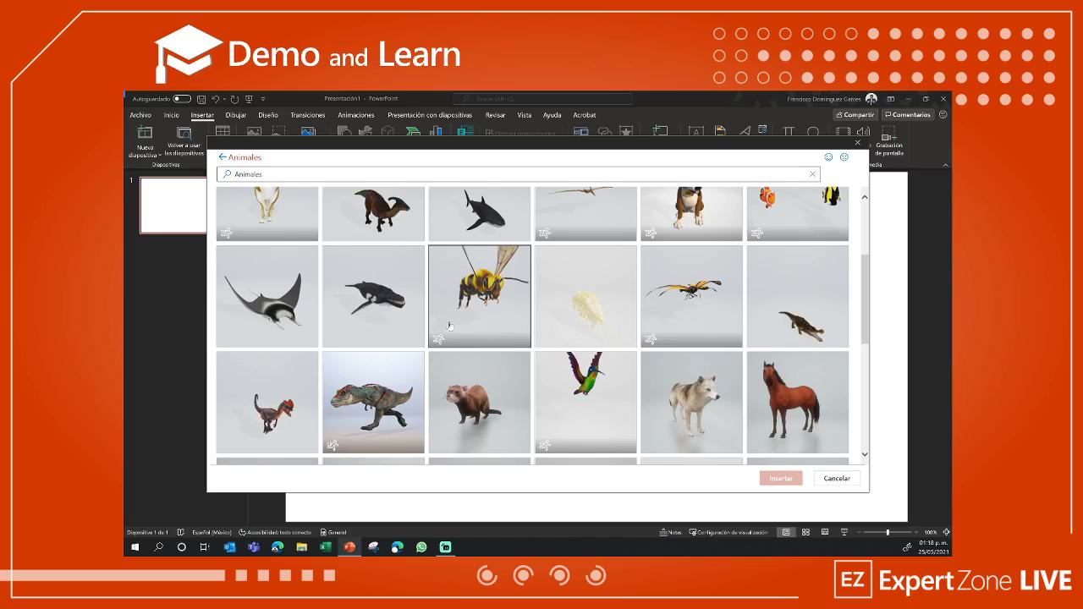
click(492, 306)
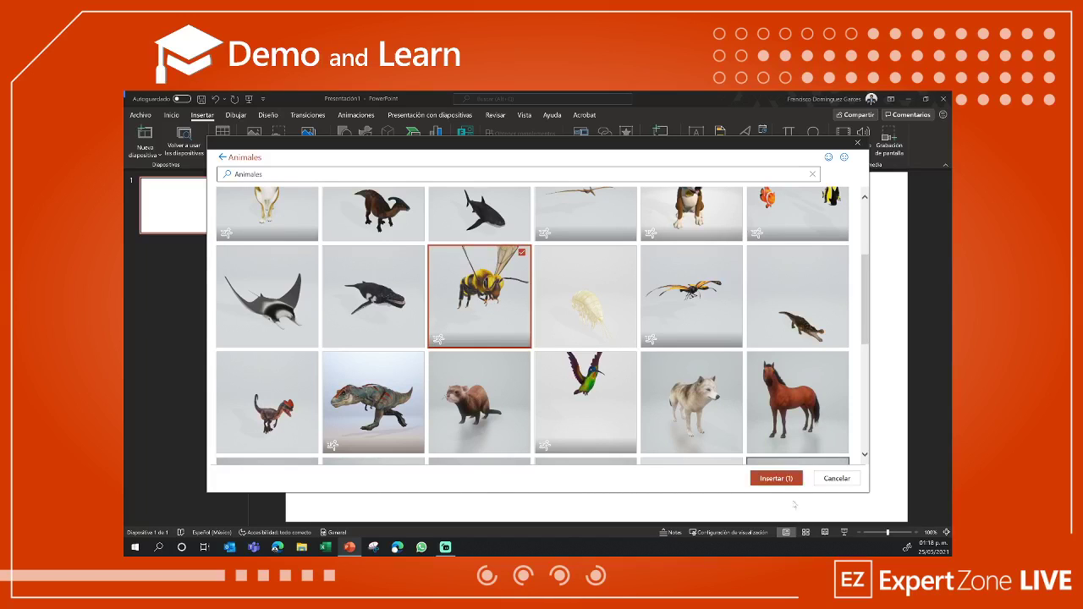
click(775, 478)
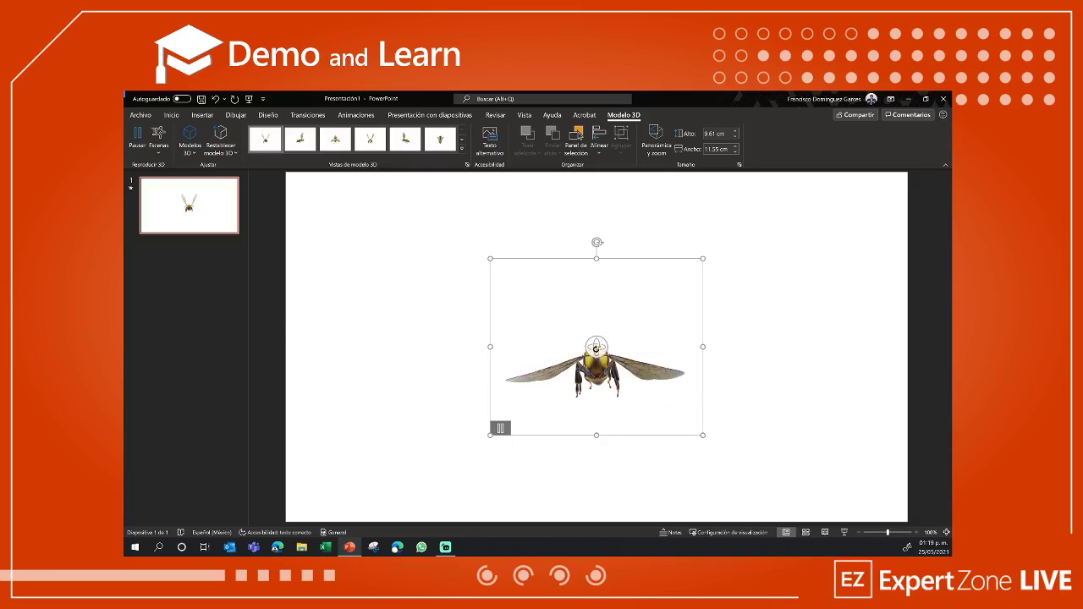
- Rotate the bee to a side-on view and move it to a new spot on slide 1
mouse_move(596, 347)
mouse_down()
mouse_move(676, 320)
mouse_move(685, 239)
mouse_up()
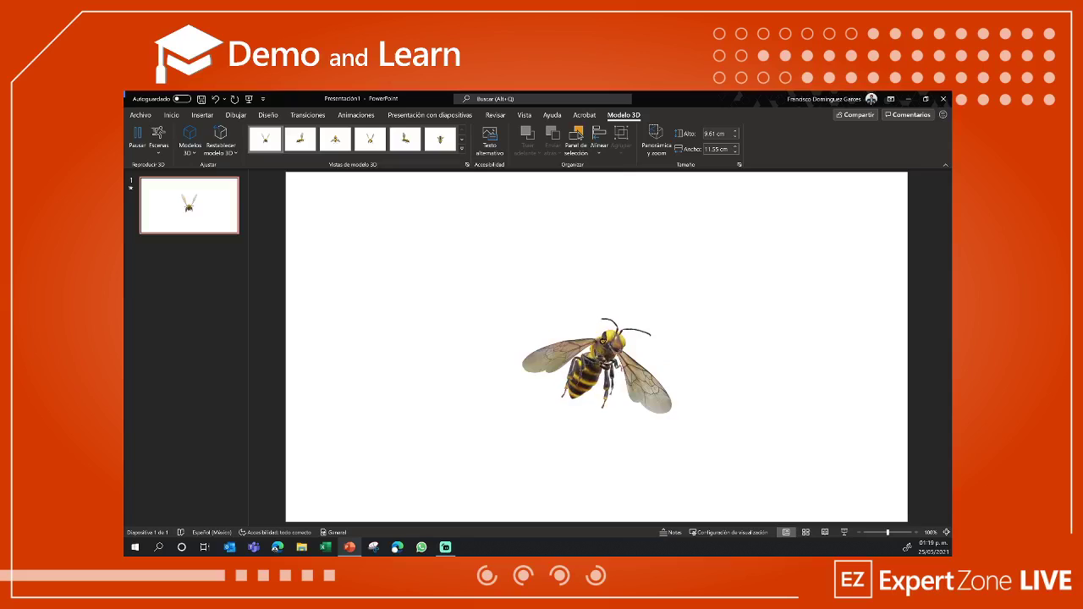
click(596, 347)
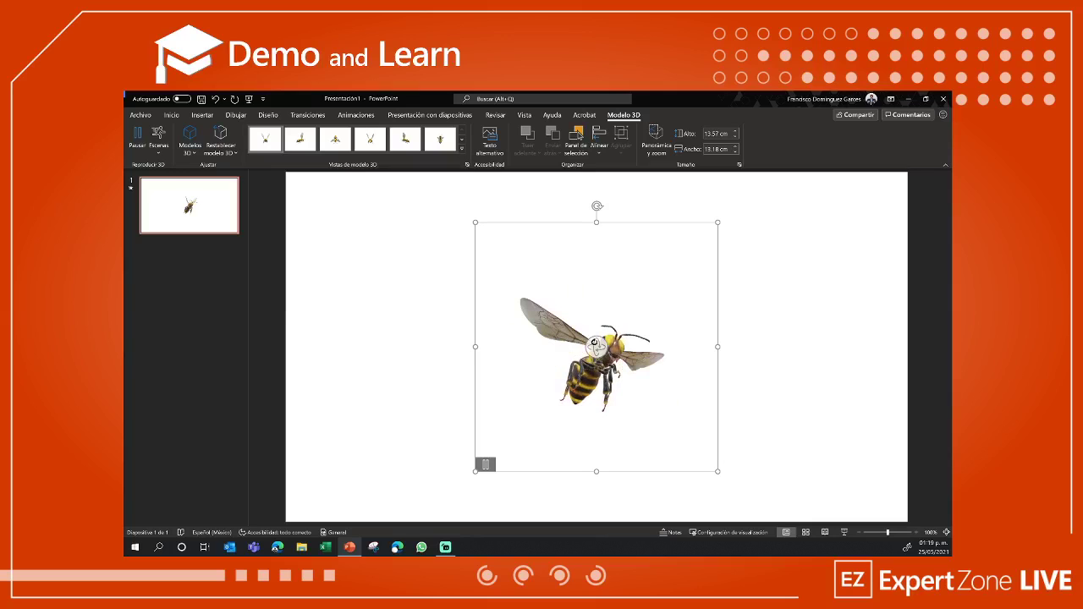
mouse_move(597, 345)
mouse_down()
mouse_move(663, 337)
mouse_move(699, 287)
mouse_move(772, 286)
mouse_move(727, 438)
mouse_move(655, 457)
mouse_move(592, 347)
mouse_move(611, 353)
mouse_up()
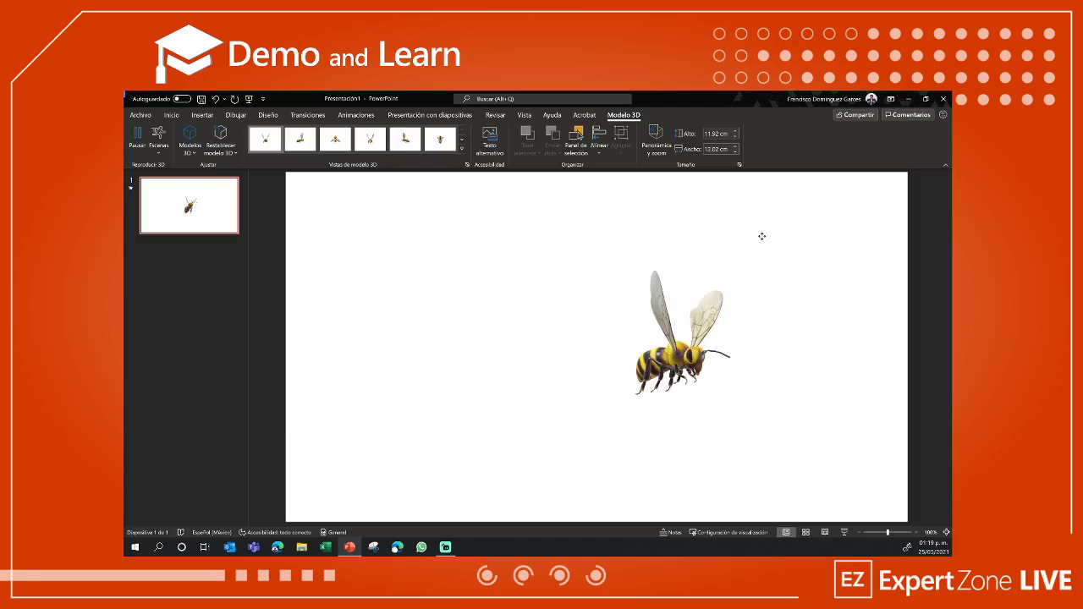
click(569, 345)
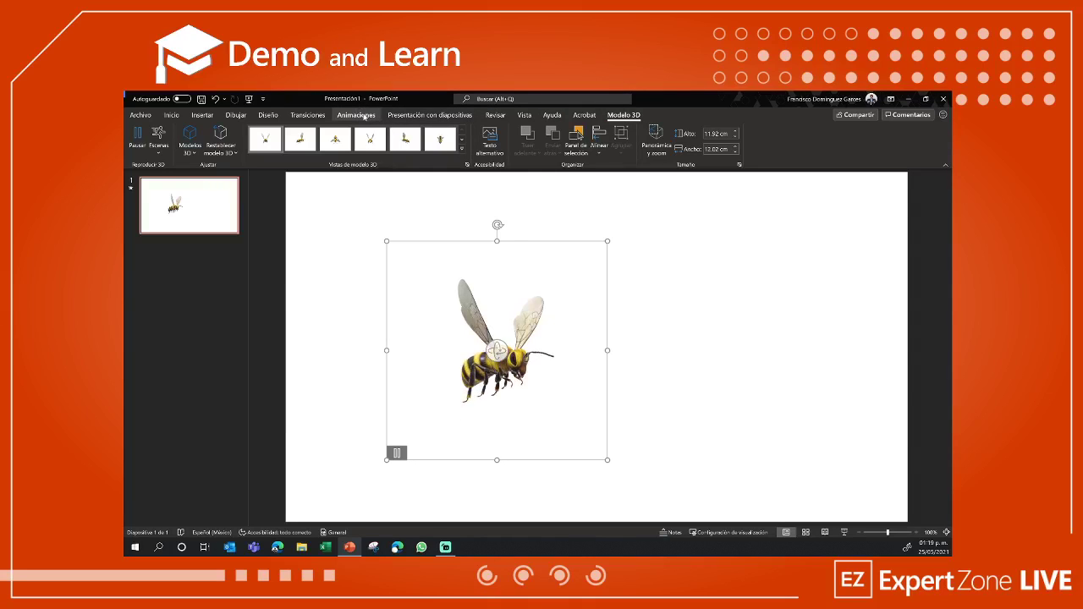
- Dismiss the 3D animation tip and give the bee Escena 2, after briefly trying Escena 1
click(363, 115)
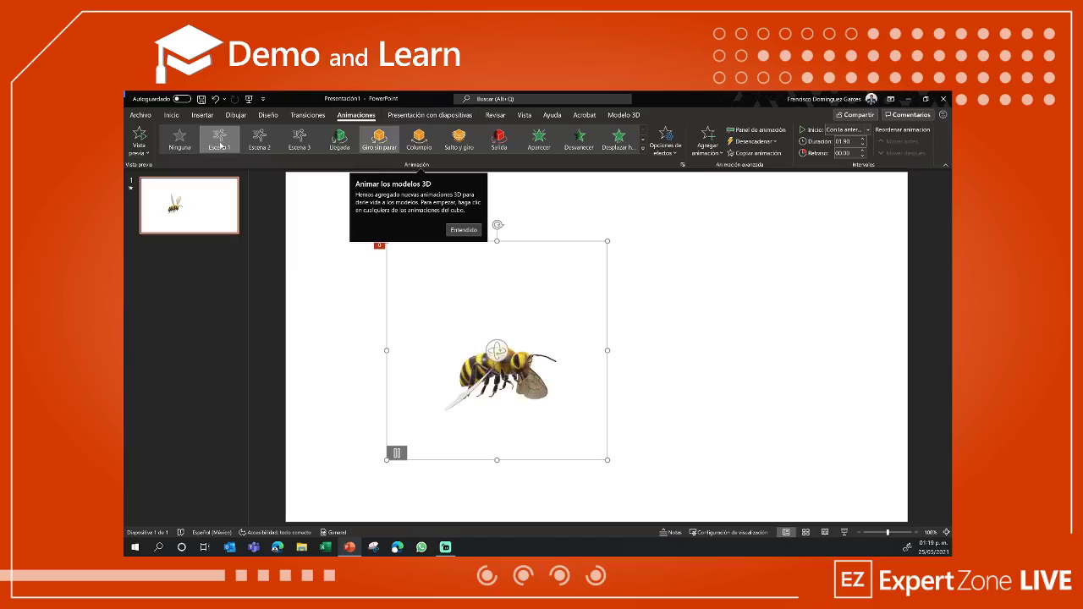
click(462, 232)
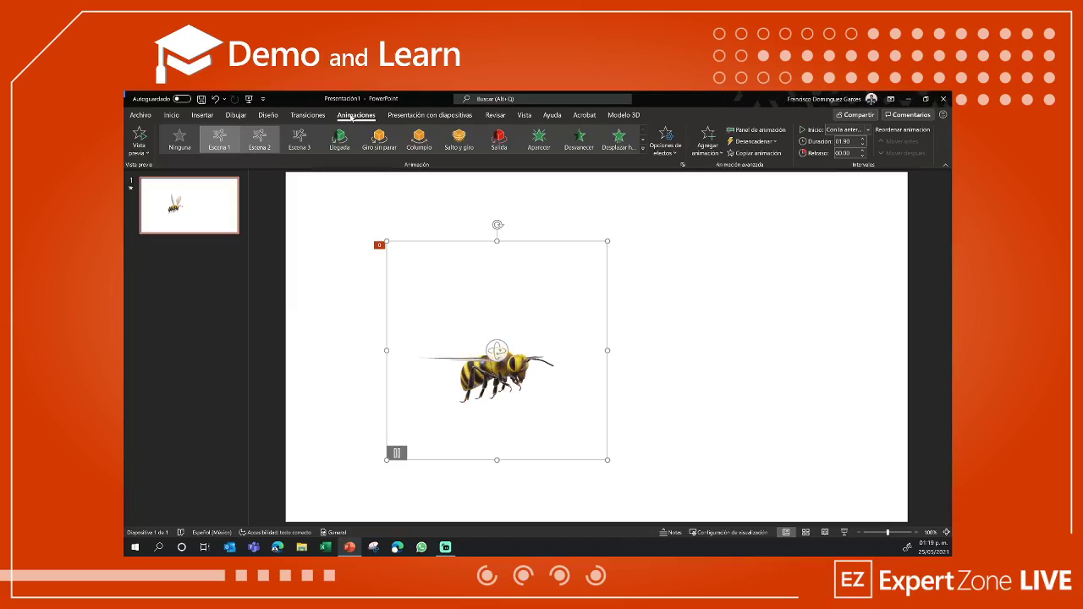
click(229, 148)
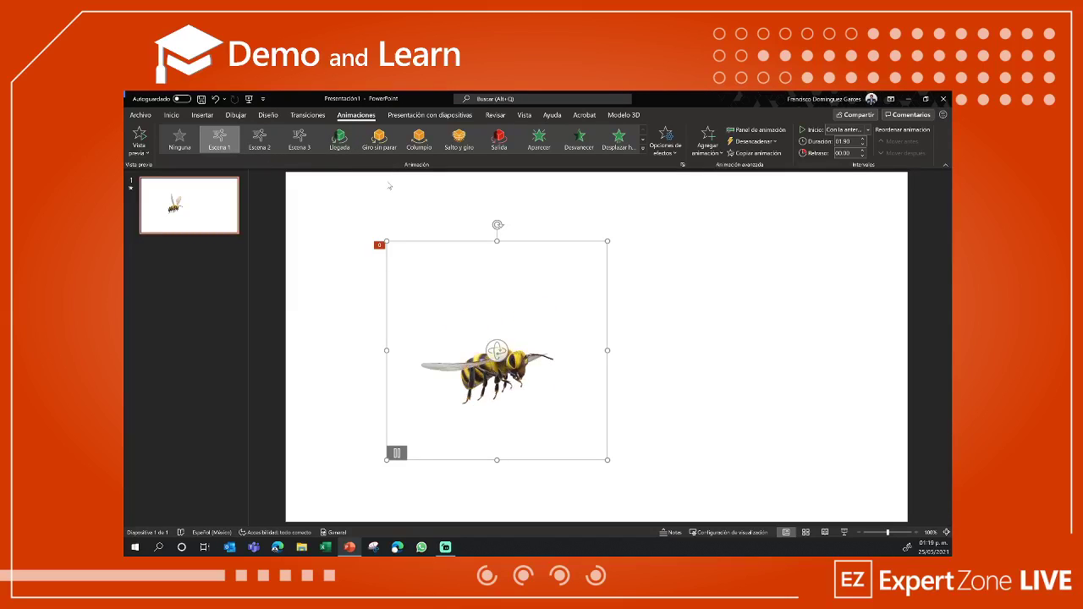
click(257, 141)
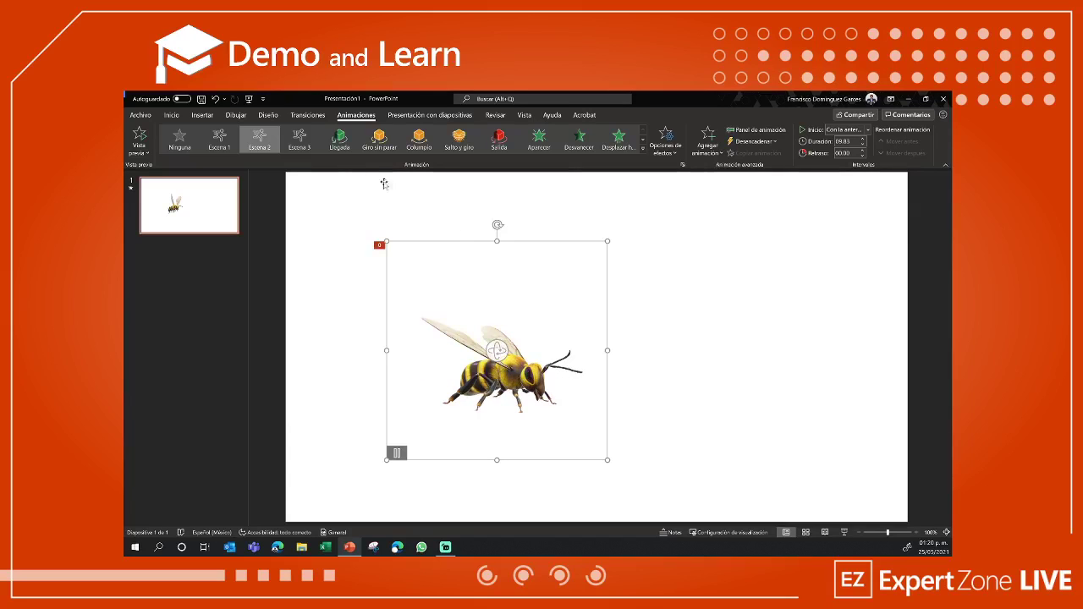
- Pick Escena 3 in the Animaciones gallery for the 3D bee
click(301, 143)
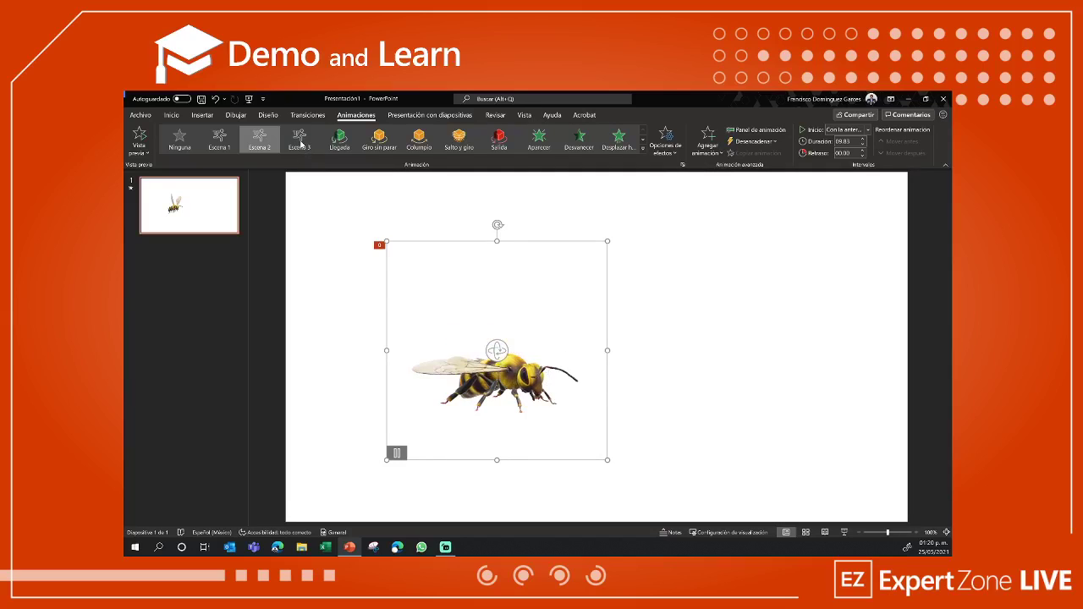